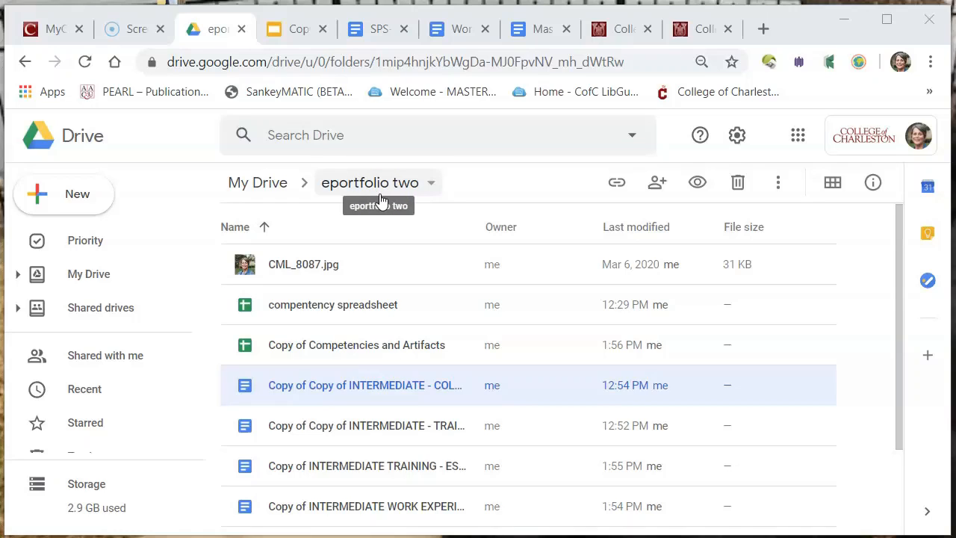
Open the "Copy of Copy of INTERMEDIATE - COLLEGE" document from the eportfolio two folder and review its competency title and artifacts subtitle.
left_click(361, 388)
left_click(360, 388)
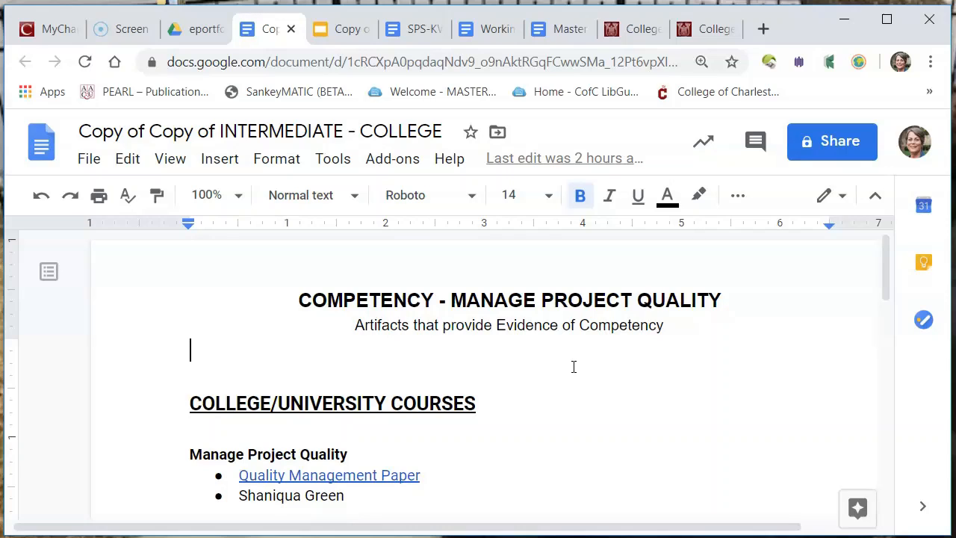
left_click(582, 367)
scroll(583, 368, "down", 1)
scroll(583, 368, "up", 1)
left_click_drag(352, 325, 670, 324)
left_click(663, 356)
scroll(662, 356, "down", 1)
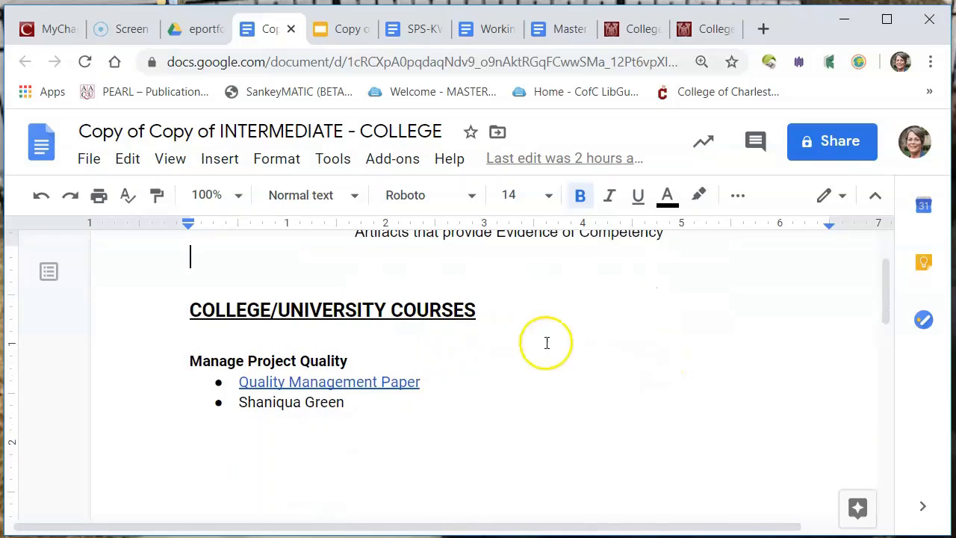
scroll(590, 341, "up", 1)
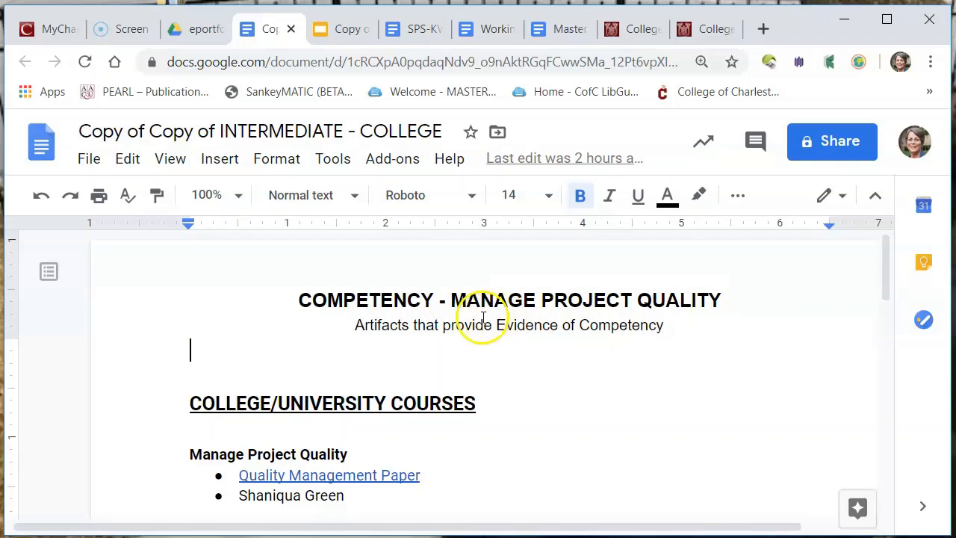
left_click_drag(455, 304, 713, 292)
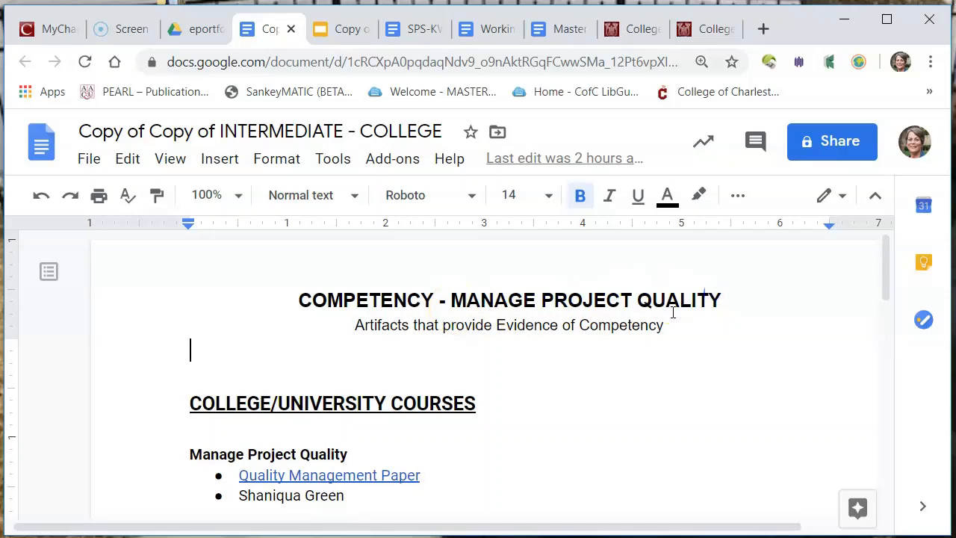
Preview the Quality Management Paper link under Manage Project Quality, and select the instructor's name listed beneath it.
scroll(523, 384, "down", 1)
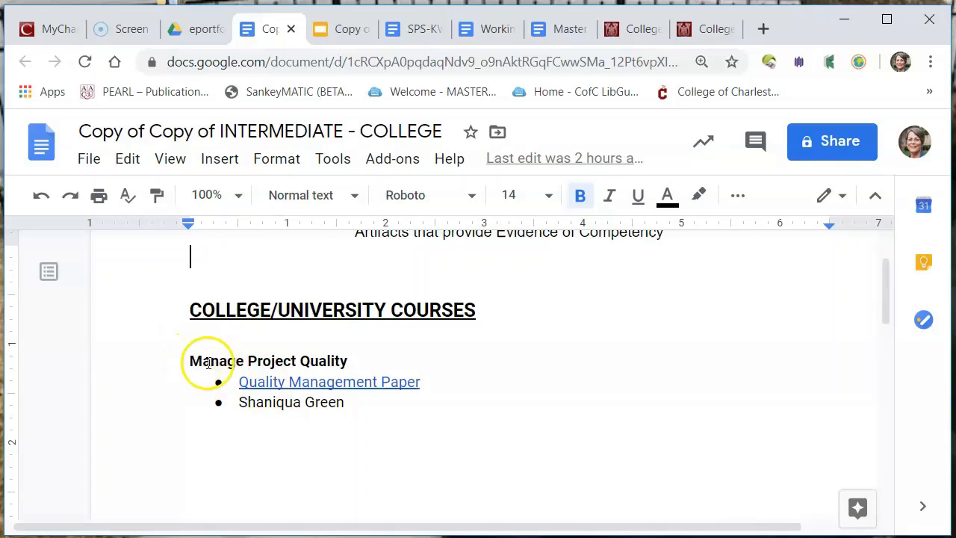
left_click(342, 386)
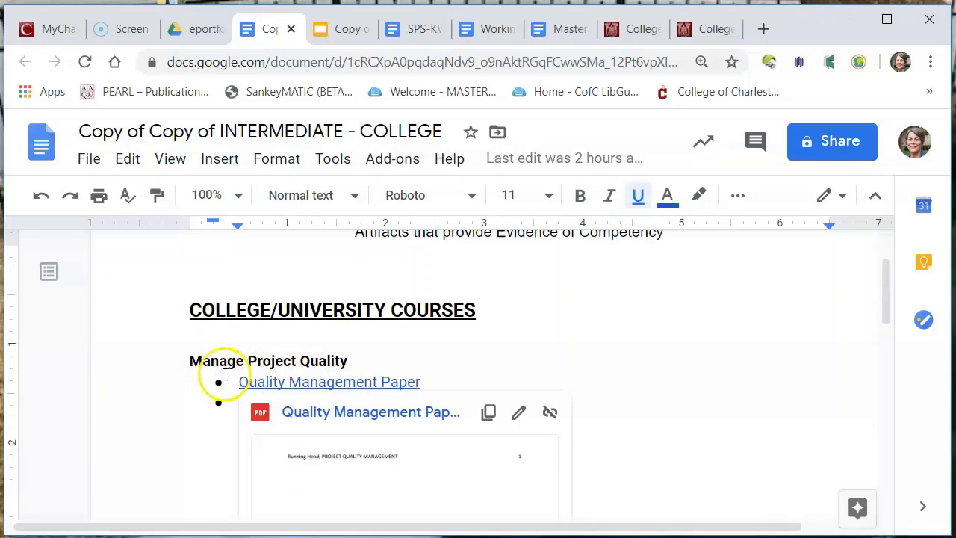
left_click(182, 368)
left_click_drag(240, 404, 342, 404)
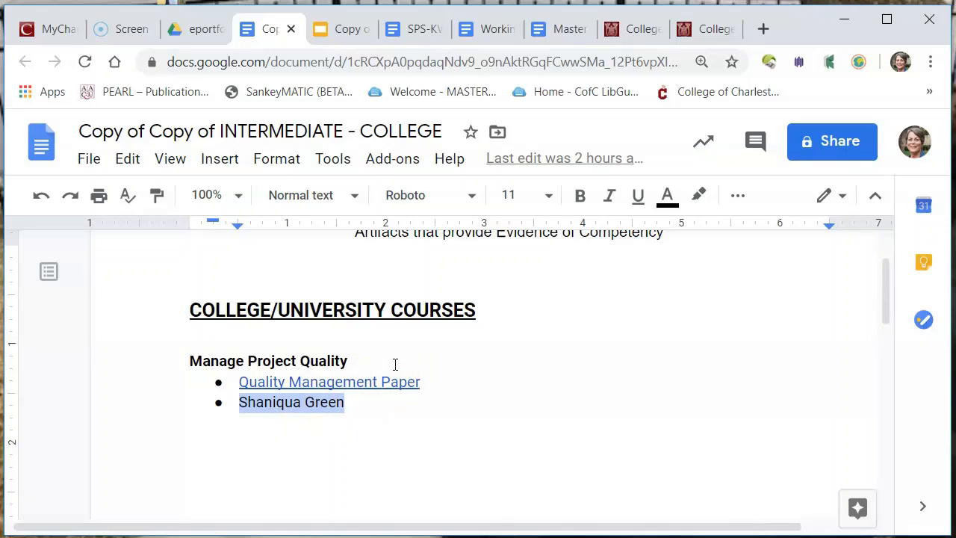
From the eportfolio two folder, open the intermediate training documents for Manage Project Quality and for Establishing Goals, Scope, Schedule and Costs.
left_click(199, 31)
double_click(384, 426)
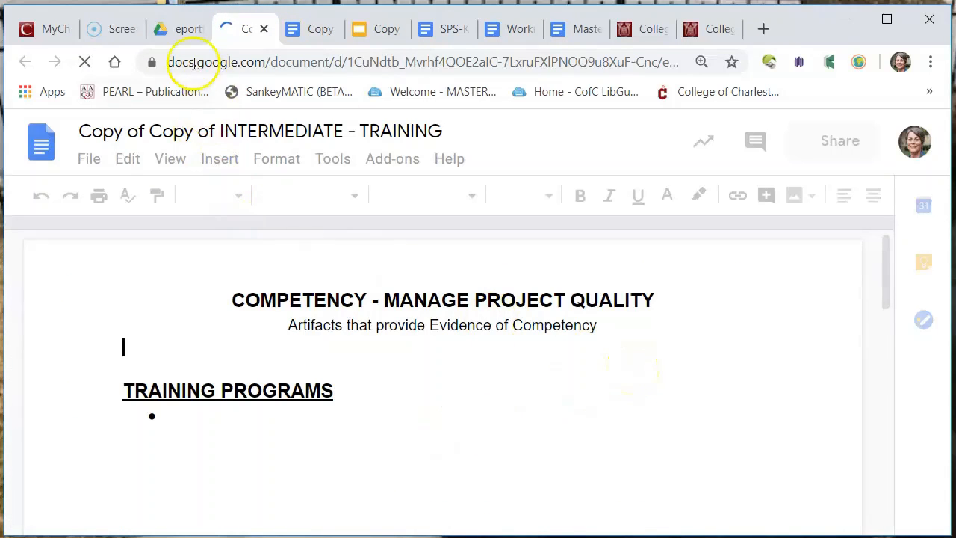
left_click(170, 30)
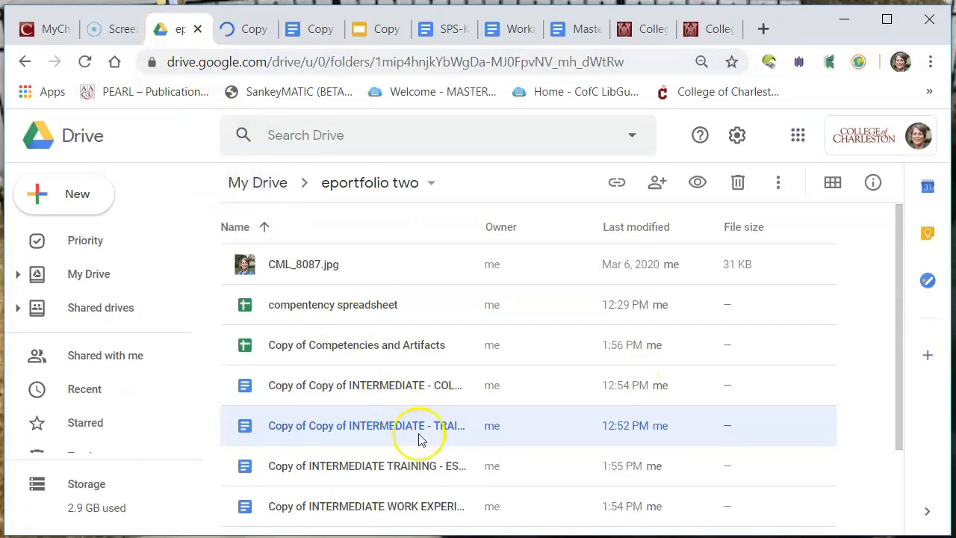
double_click(378, 465)
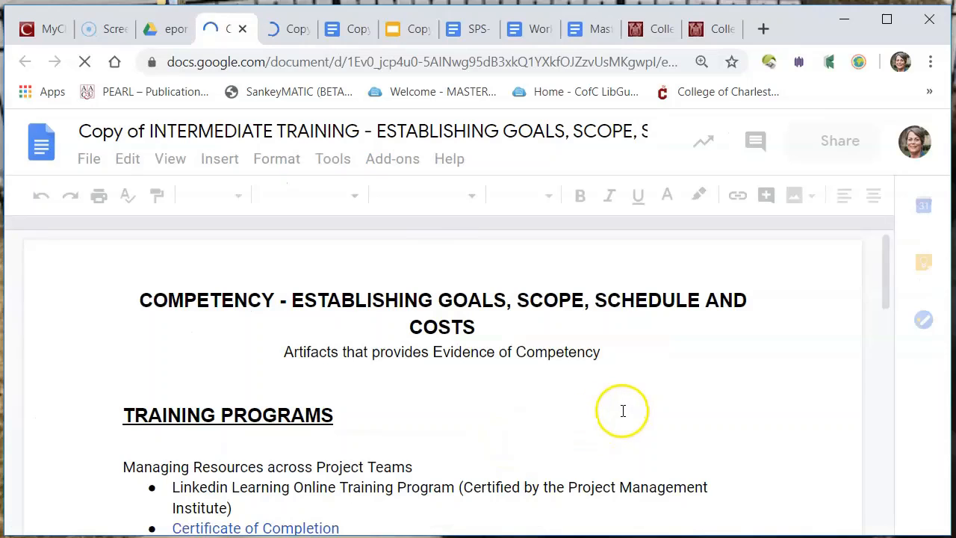
Examine the training programs in the Establishing Goals document, including each one's certificate, content and instructor links.
scroll(581, 410, "down", 1)
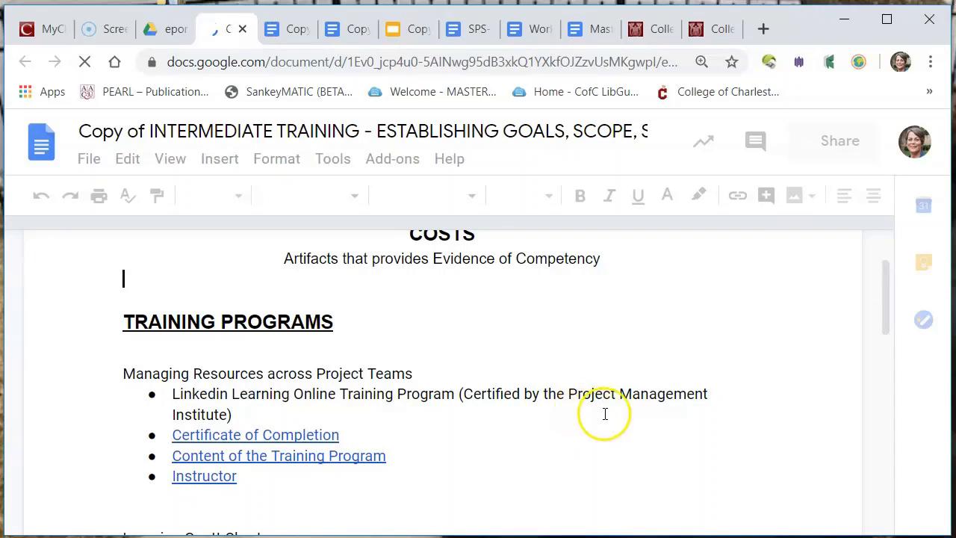
scroll(609, 416, "down", 1)
scroll(611, 413, "down", 3)
scroll(611, 413, "up", 2)
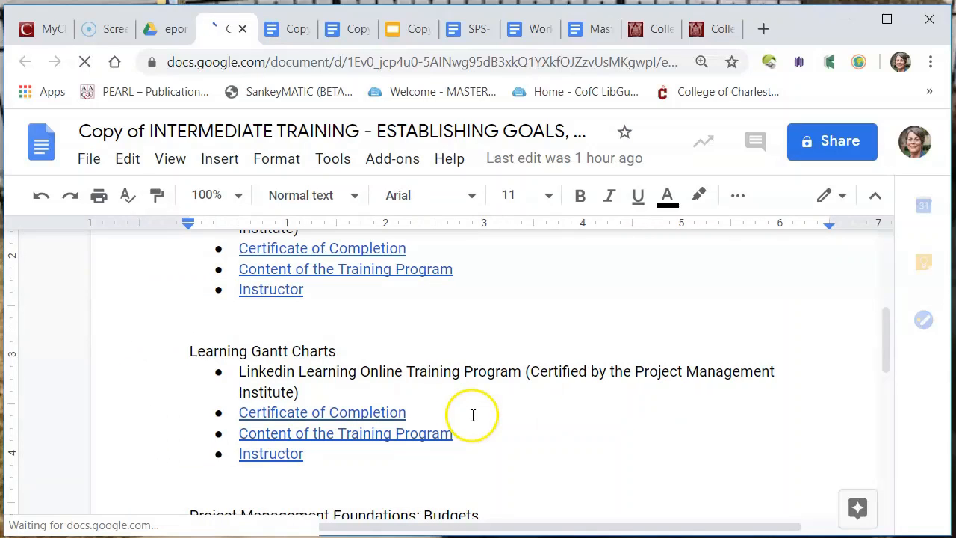
scroll(540, 424, "up", 2)
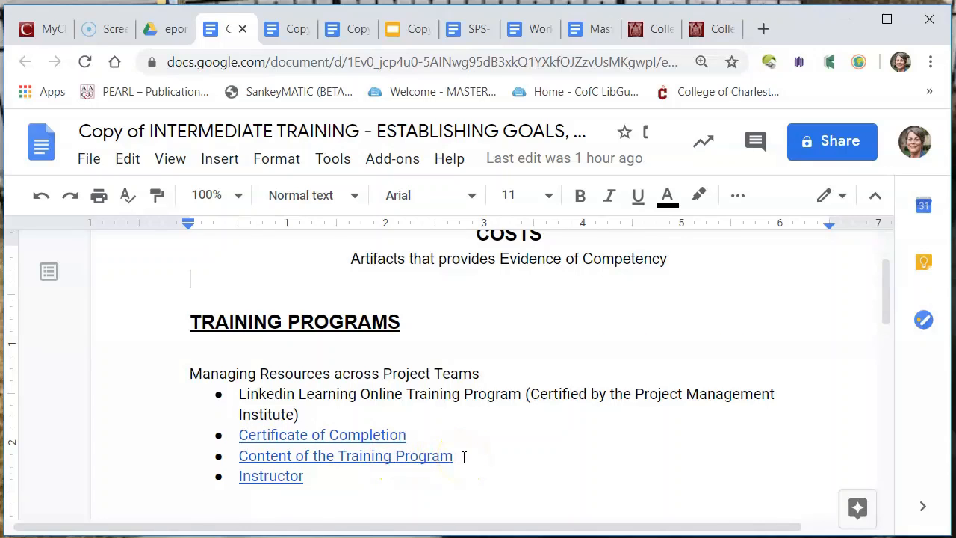
scroll(463, 455, "down", 2)
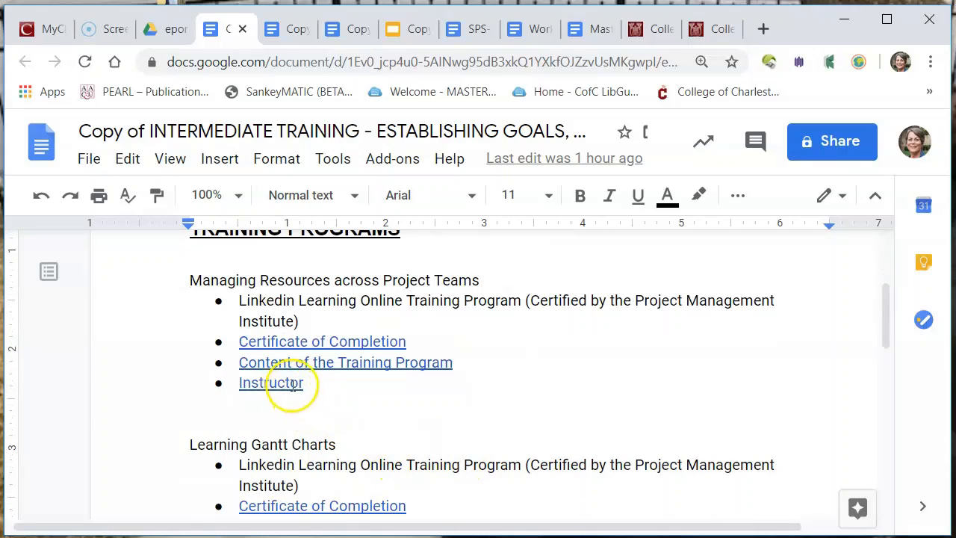
scroll(418, 409, "down", 1)
scroll(430, 409, "down", 2)
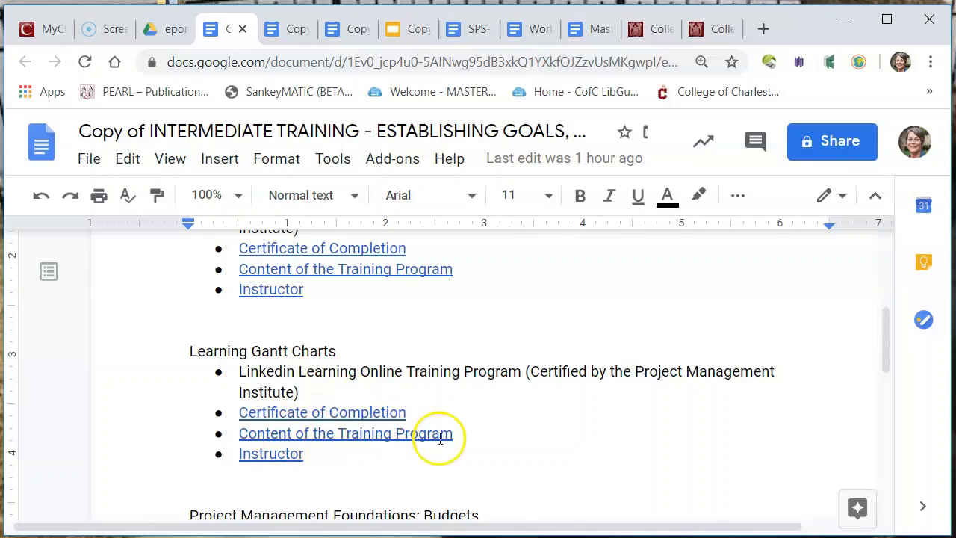
scroll(484, 432, "down", 2)
scroll(484, 431, "down", 4)
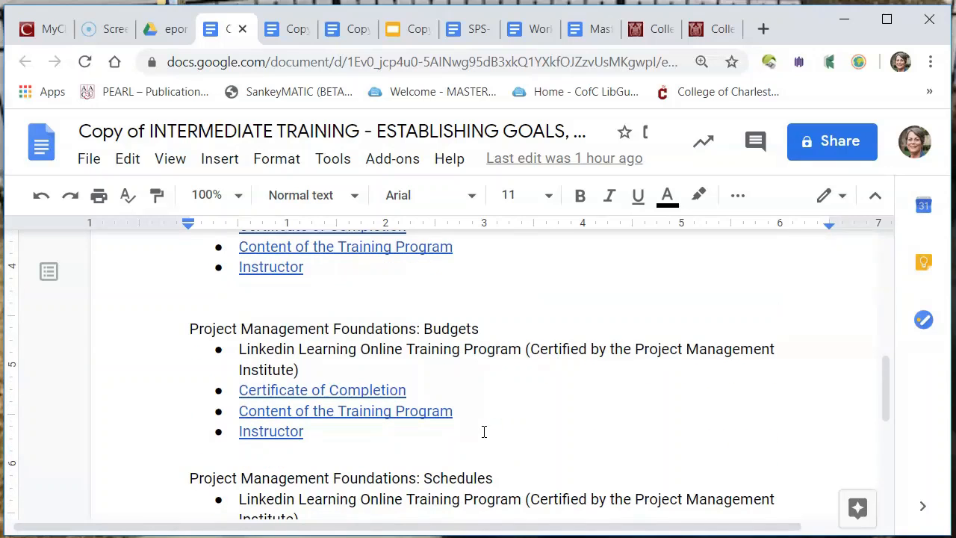
scroll(484, 431, "up", 4)
scroll(484, 432, "down", 2)
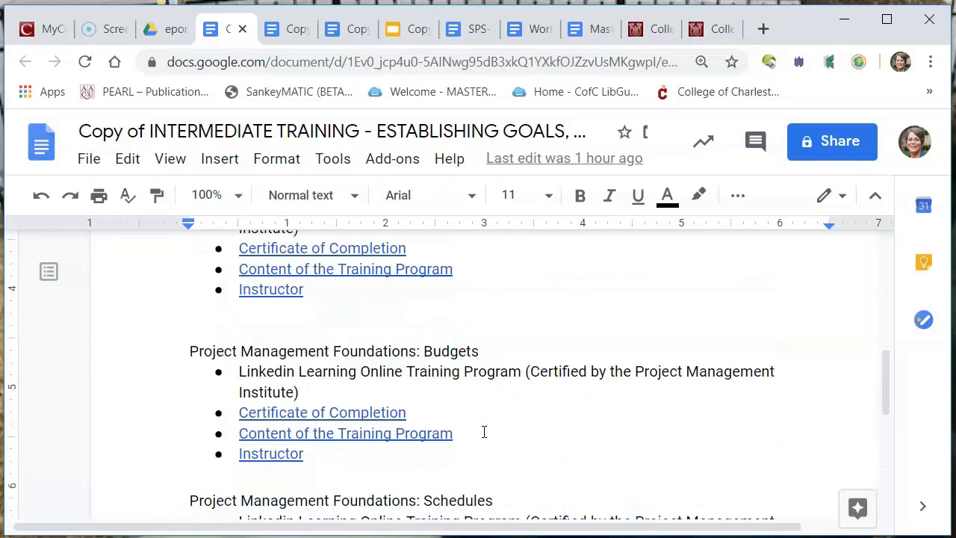
scroll(484, 431, "up", 3)
scroll(483, 432, "down", 2)
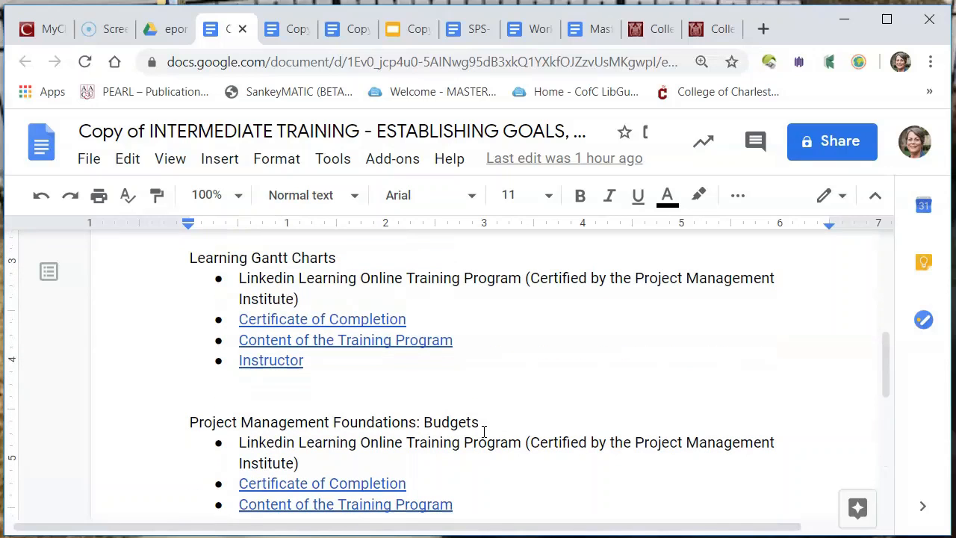
Return to the start of the document and review the competency title and the Managing Resources across Project Teams entry.
scroll(484, 432, "up", 8)
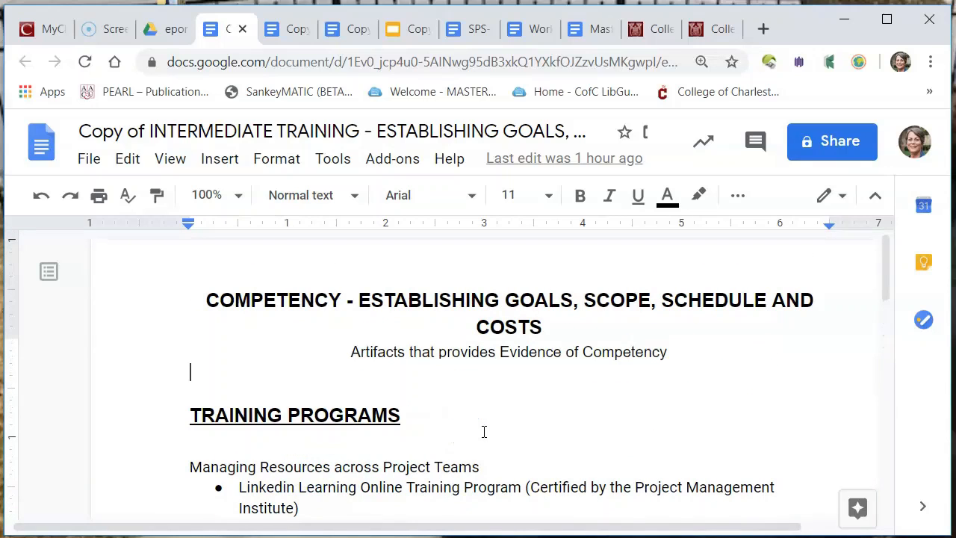
left_click_drag(202, 300, 548, 338)
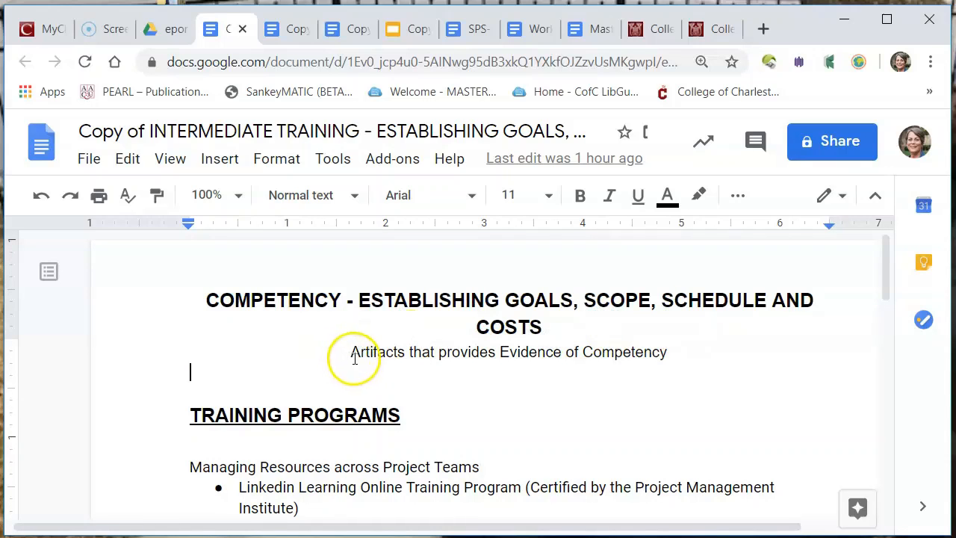
scroll(564, 410, "down", 1)
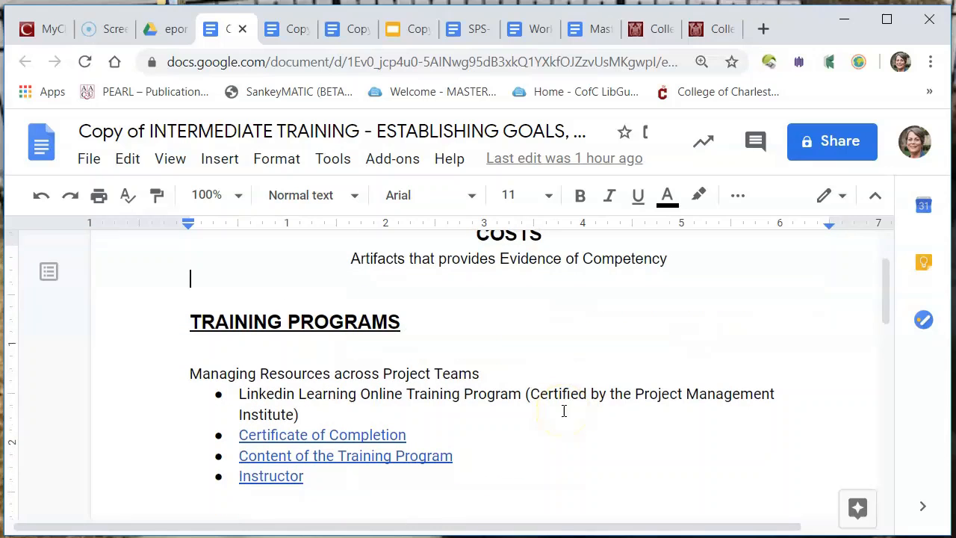
scroll(564, 410, "up", 1)
scroll(564, 411, "down", 1)
Open the "compentency spreadsheet" from the eportfolio two folder and view its Artifacts, Training and Work Experience columns.
left_click(167, 31)
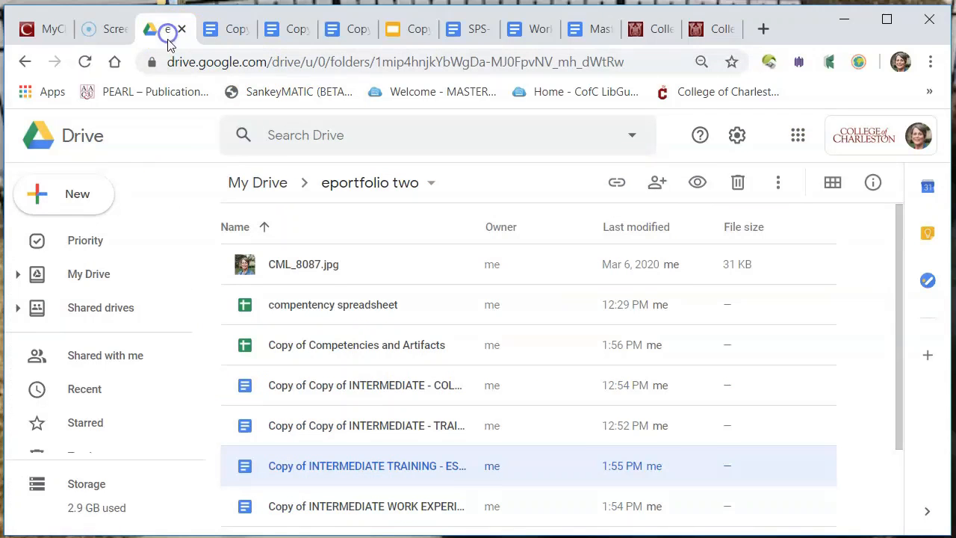
double_click(346, 312)
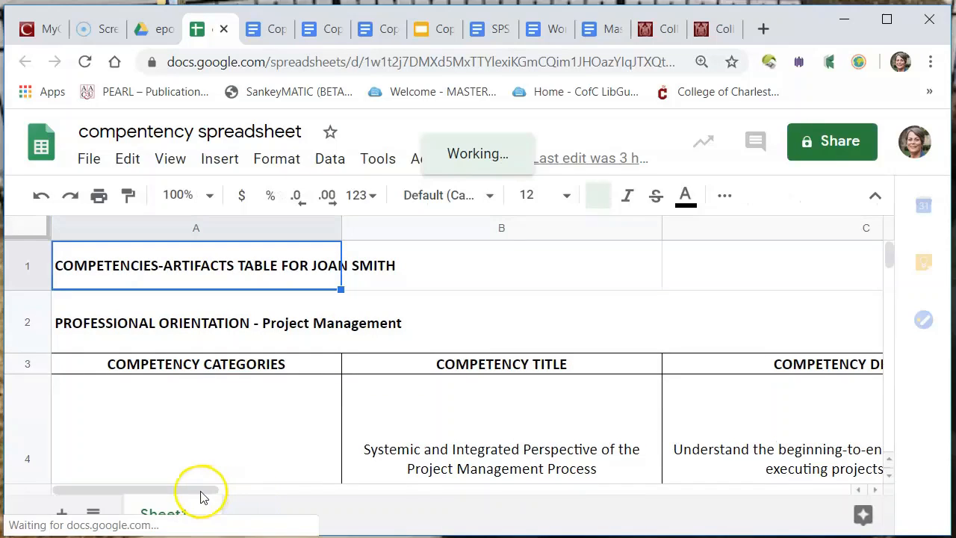
left_click_drag(202, 493, 533, 488)
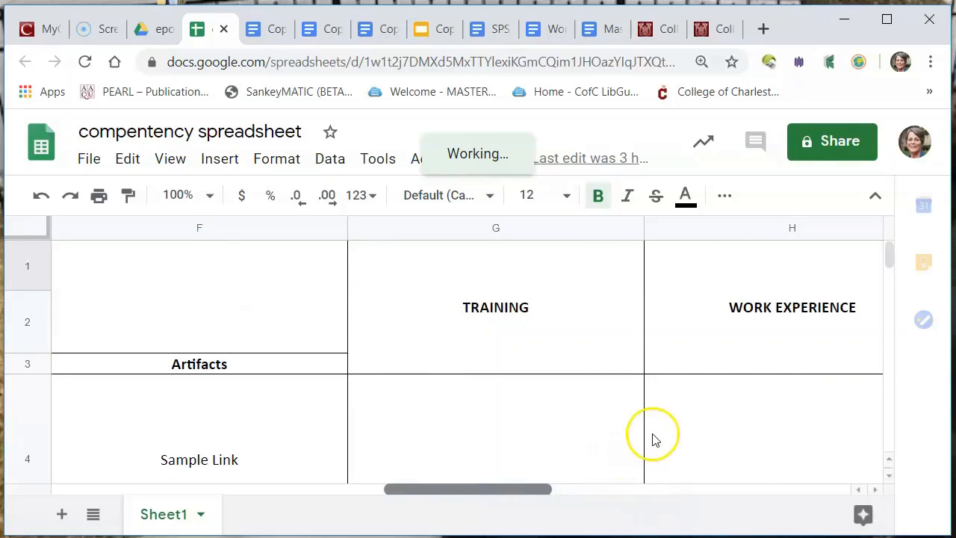
scroll(653, 440, "down", 4)
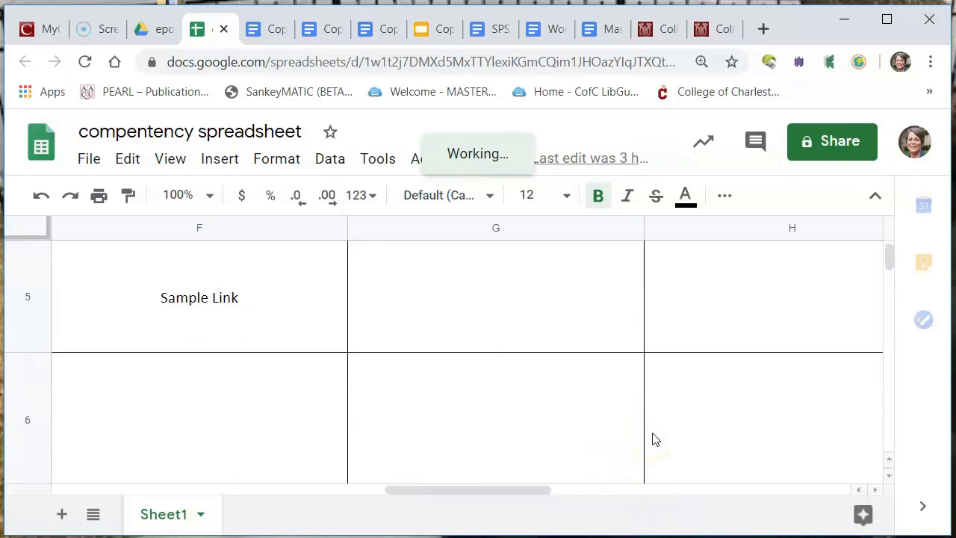
scroll(653, 440, "down", 3)
scroll(650, 437, "up", 5)
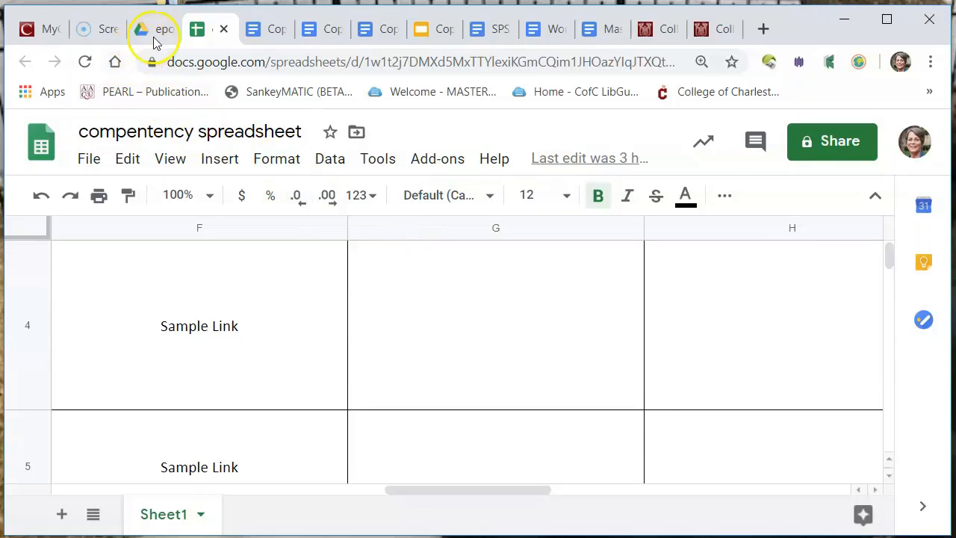
Open "Copy of Competencies and Artifacts" from the folder and bring row 6 of the College/University Course and Other columns into view.
left_click(154, 42)
double_click(321, 341)
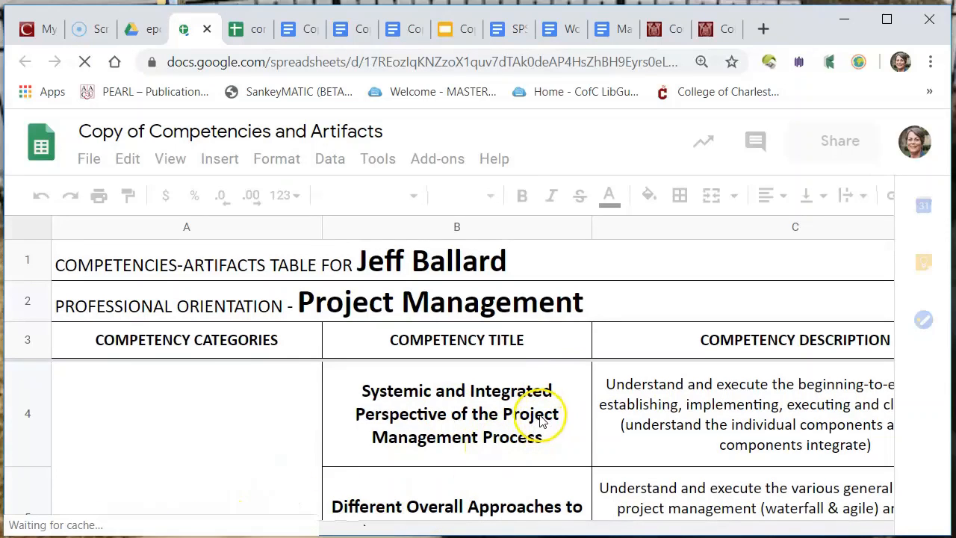
scroll(541, 419, "down", 1)
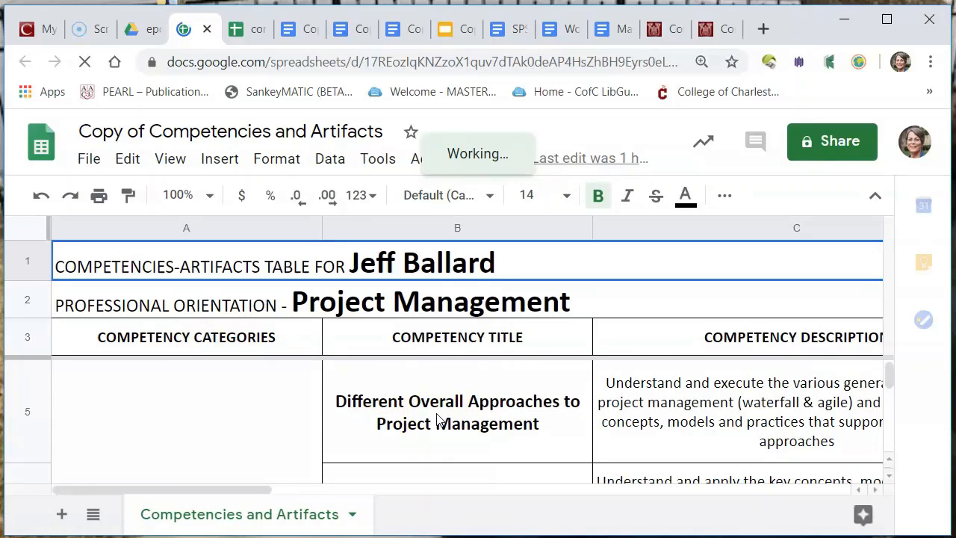
left_click_drag(236, 490, 522, 486)
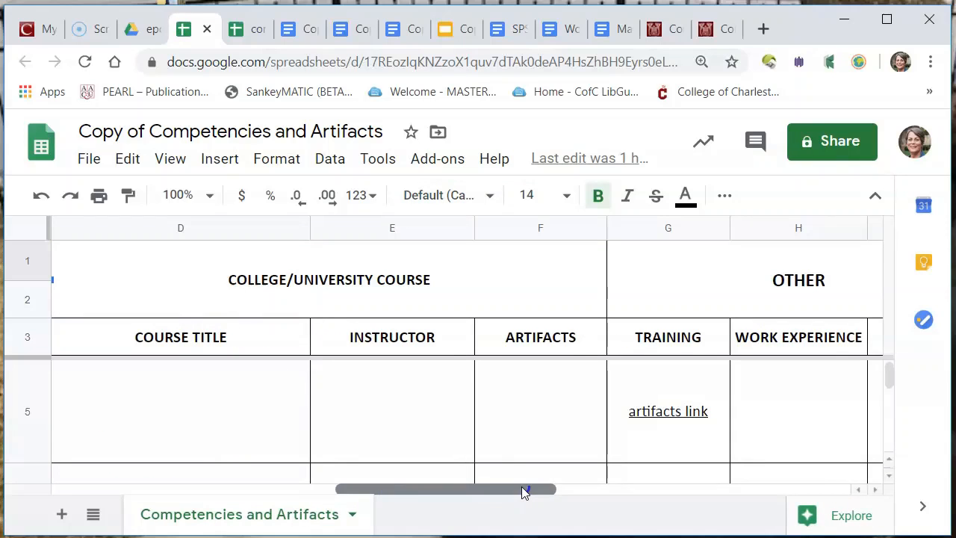
scroll(527, 402, "down", 1)
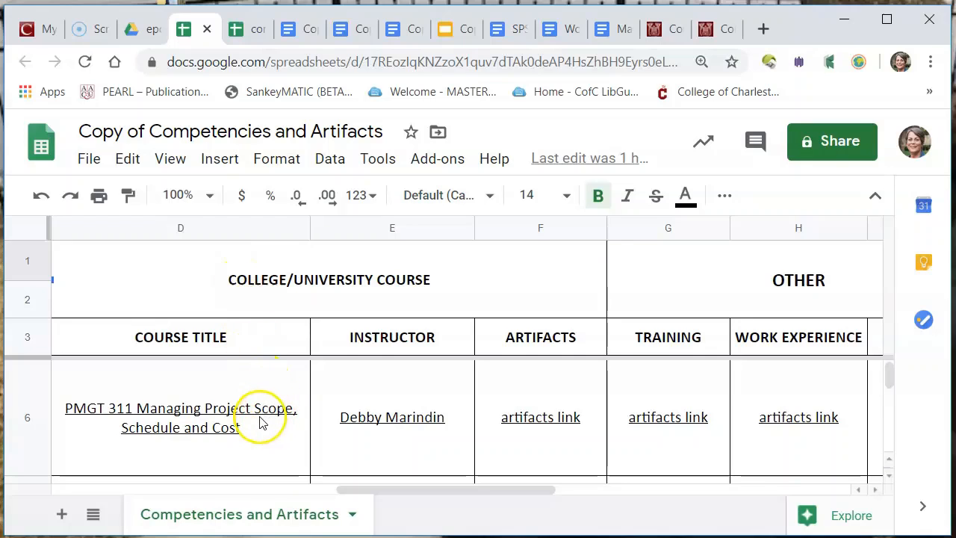
Preview the link targets in row 6 for the course title, instructor, course artifacts and training artifacts.
mouse_move(246, 420)
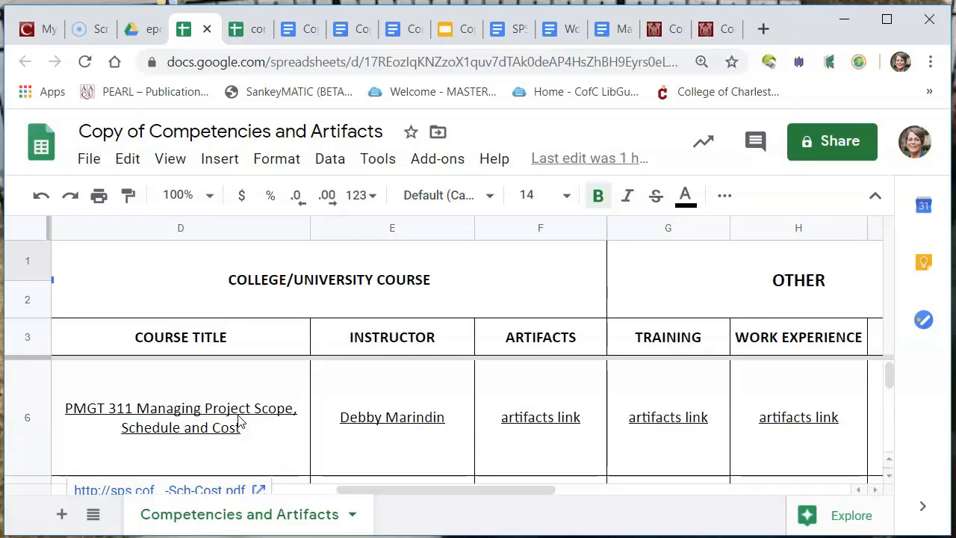
mouse_move(402, 419)
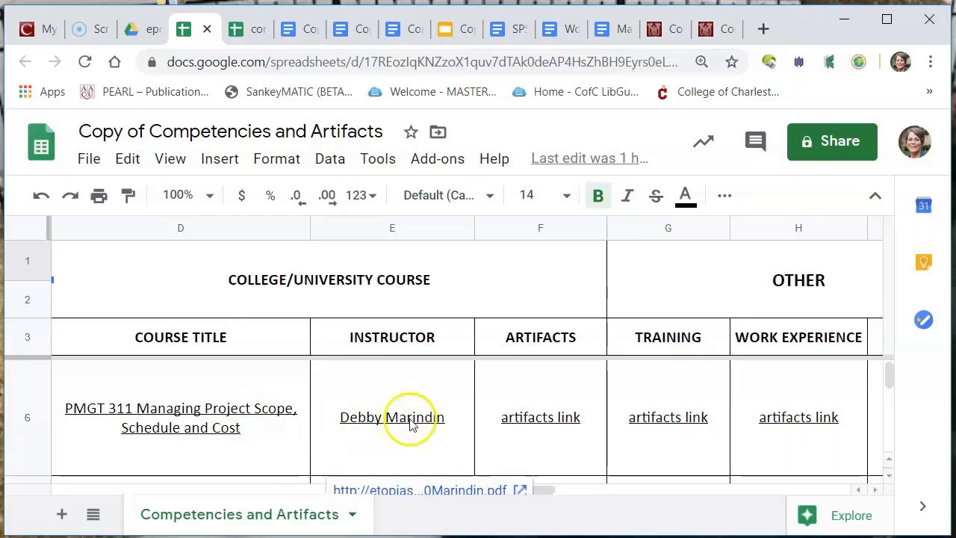
mouse_move(549, 425)
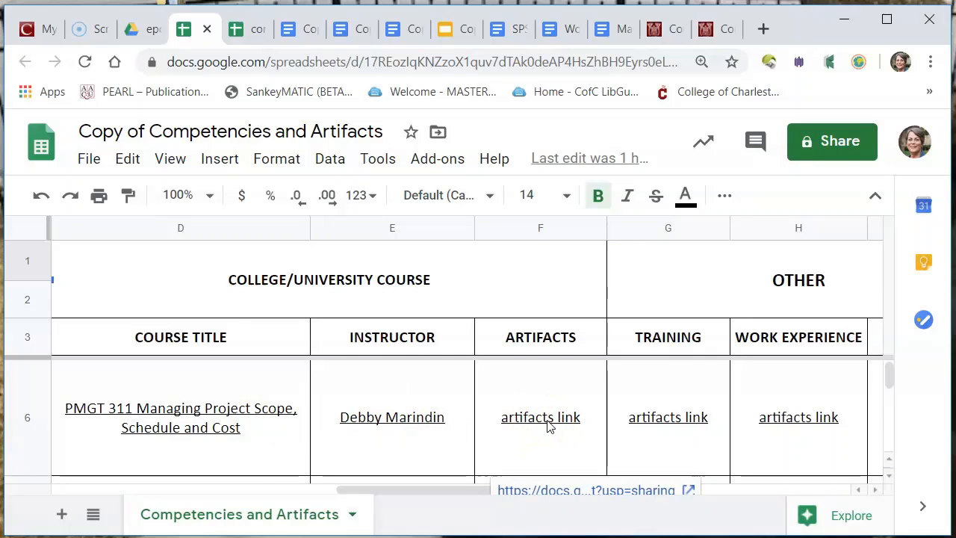
left_click(658, 423)
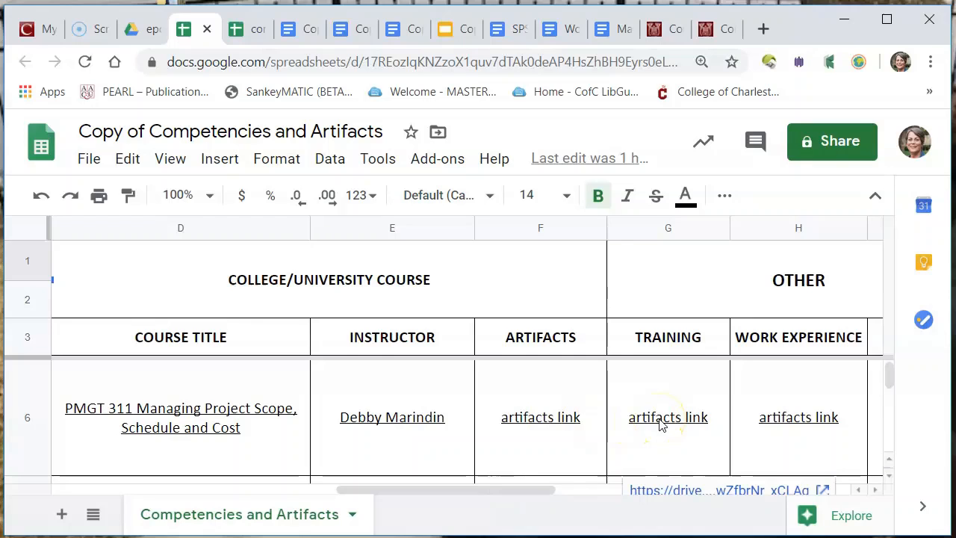
left_click(544, 428)
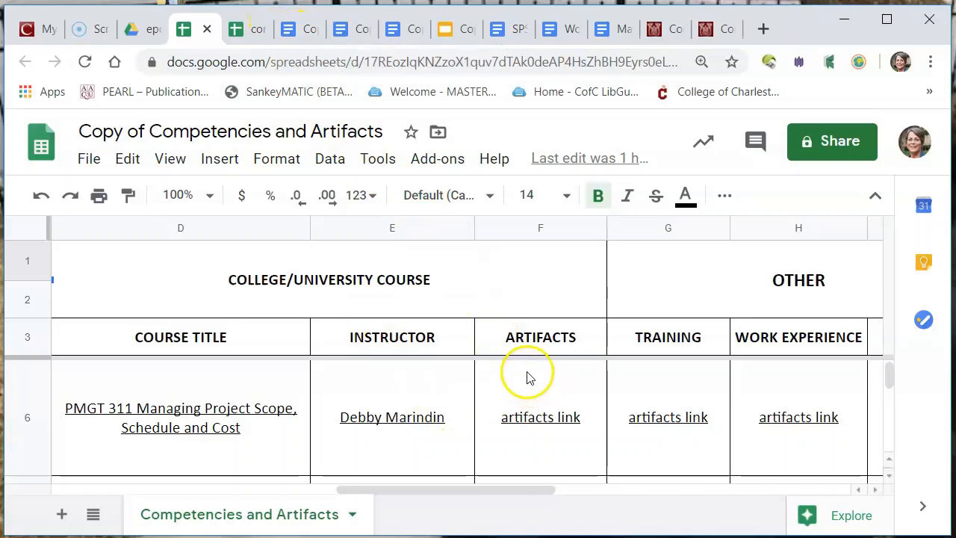
Preview the artifact link targets in row 6 and compare the competency title and description with the Training, Work Experience and Other columns.
mouse_move(525, 415)
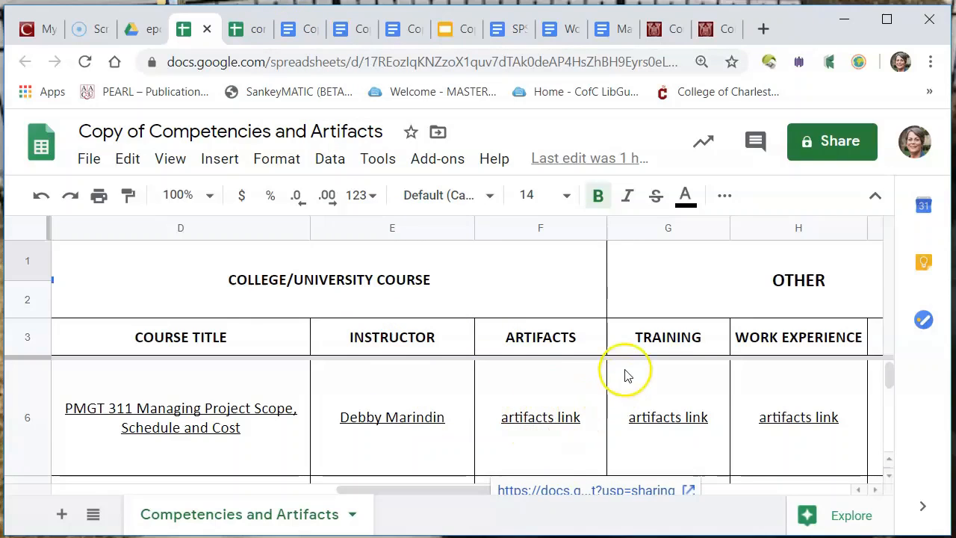
mouse_move(664, 434)
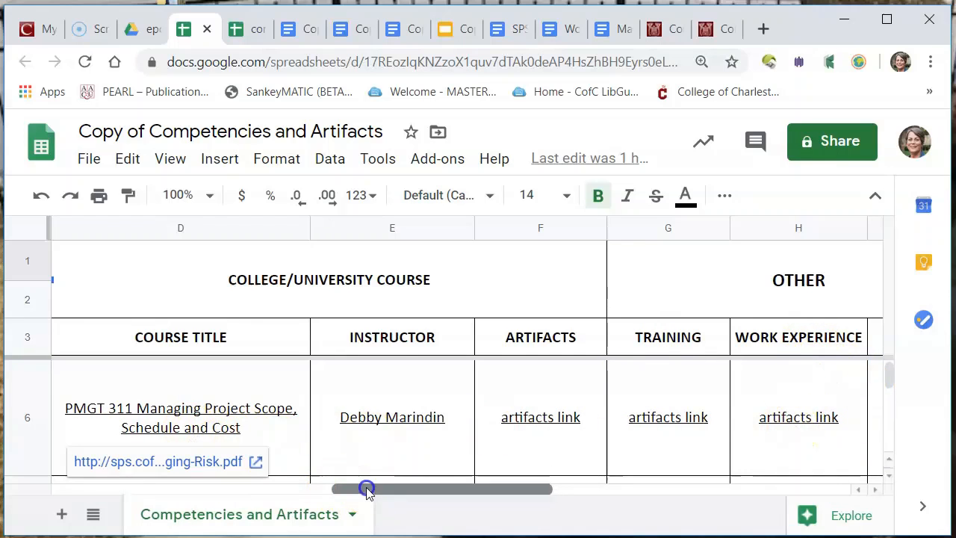
left_click_drag(366, 490, 199, 493)
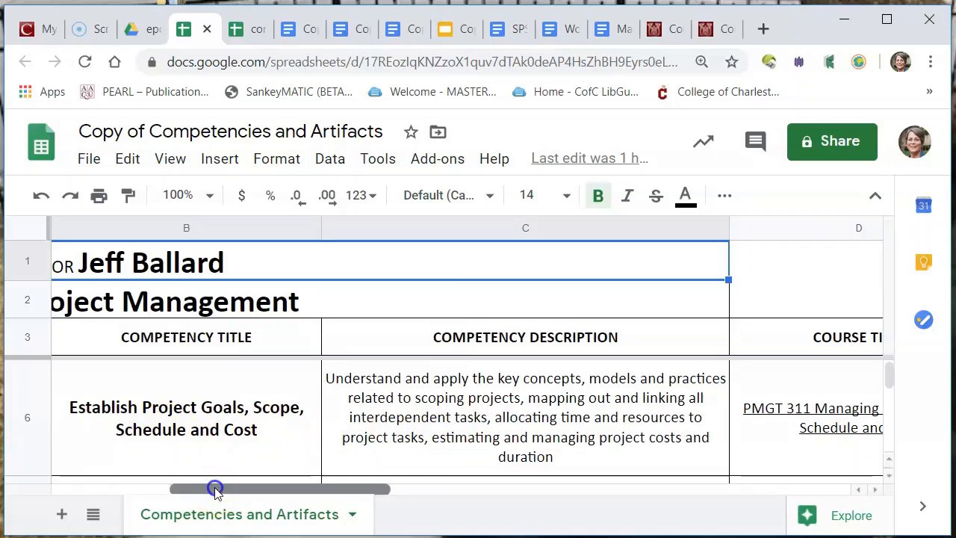
left_click_drag(214, 490, 454, 490)
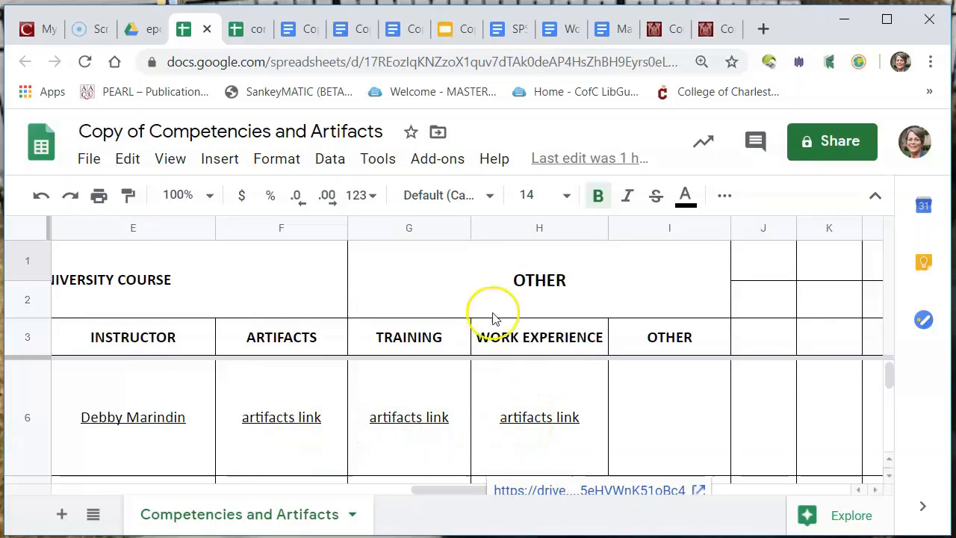
Switch to the "Copy of INTERMEDIATE TRAINING - ESTABLISHING GOALS" document and review its training program entries from Managing Resources across Project Teams to Schedules.
left_click(300, 30)
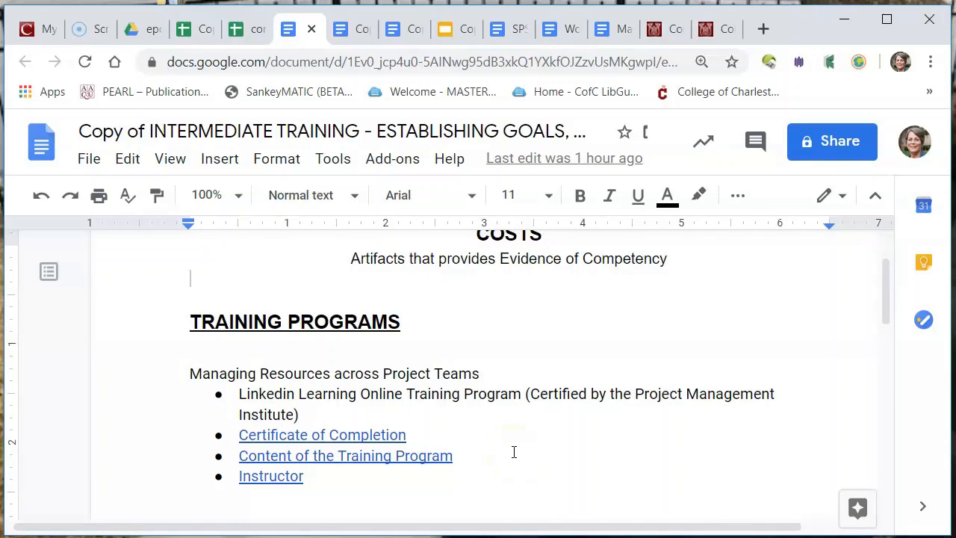
scroll(514, 451, "down", 3)
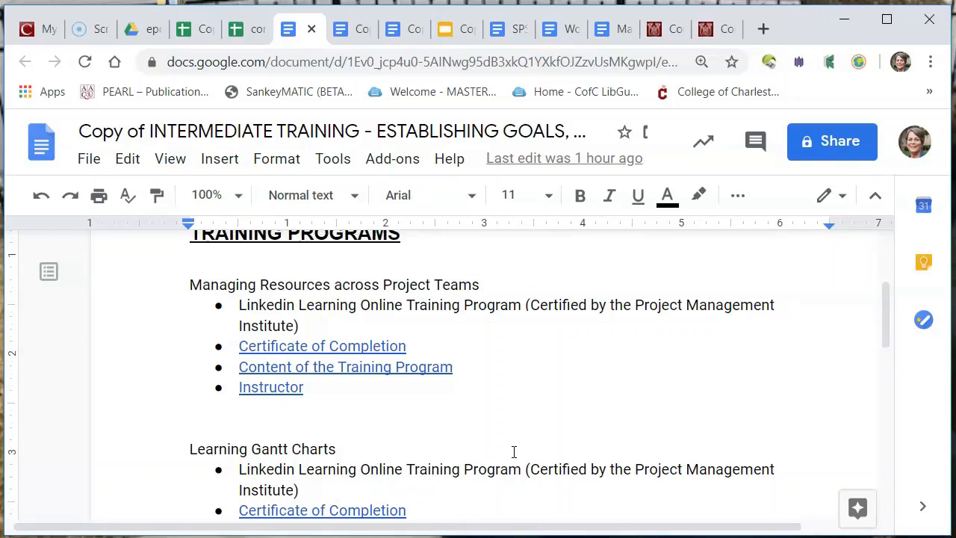
scroll(513, 451, "up", 3)
scroll(514, 451, "down", 3)
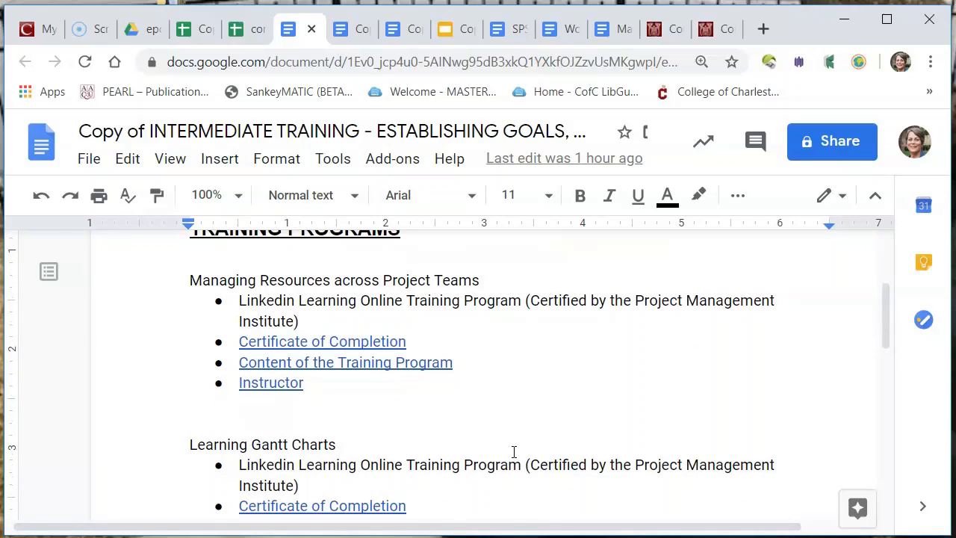
scroll(513, 451, "down", 6)
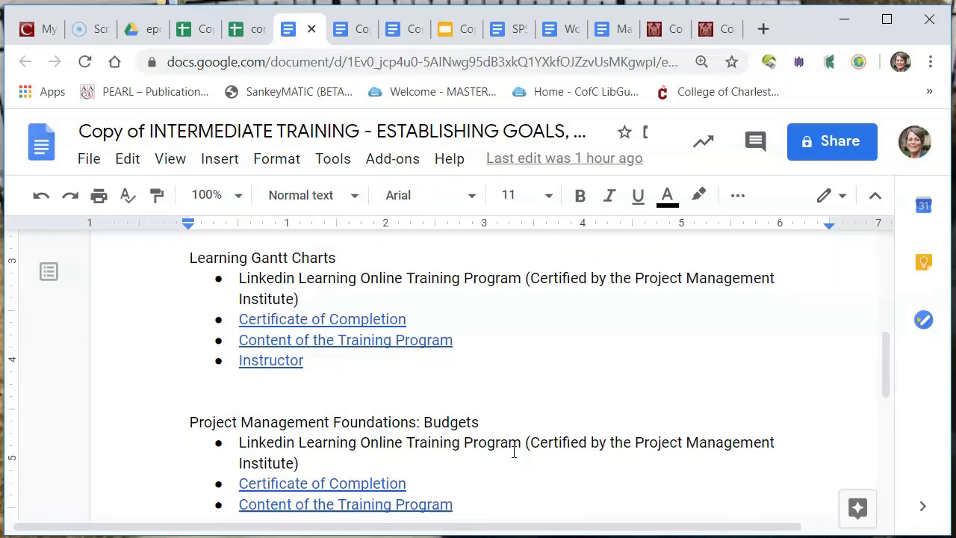
scroll(514, 451, "down", 3)
scroll(514, 452, "down", 3)
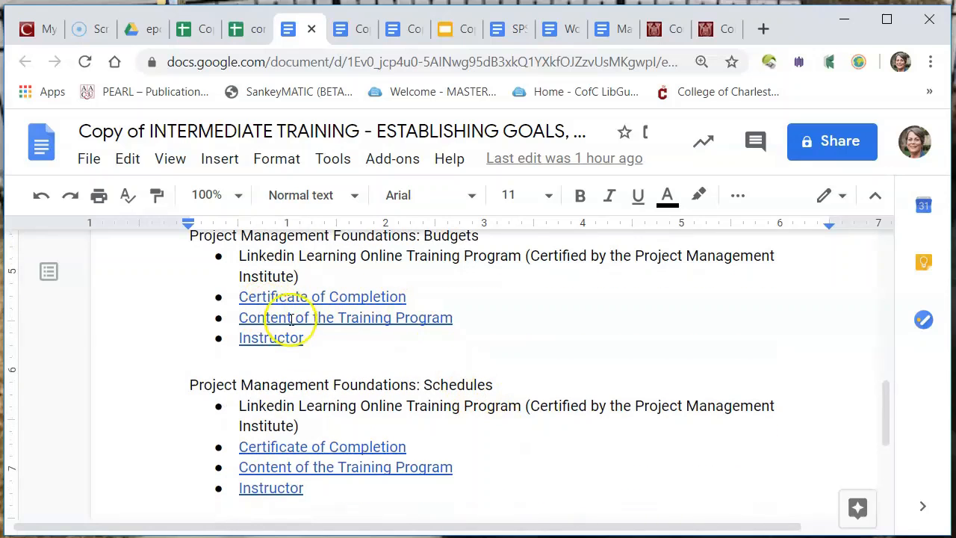
scroll(512, 427, "down", 6)
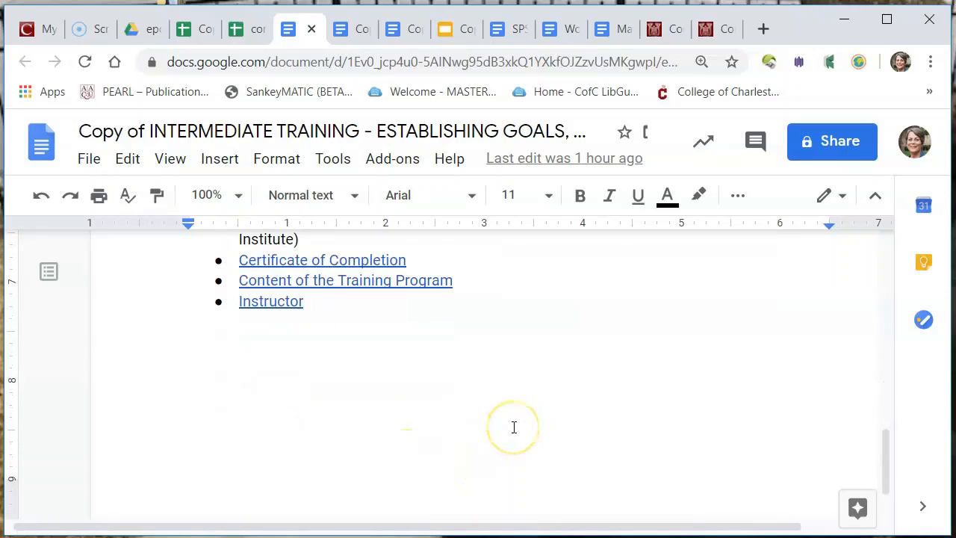
Add a line reading "Project Management Assessment" below the Project Management Foundations: Schedules entry.
scroll(513, 426, "up", 3)
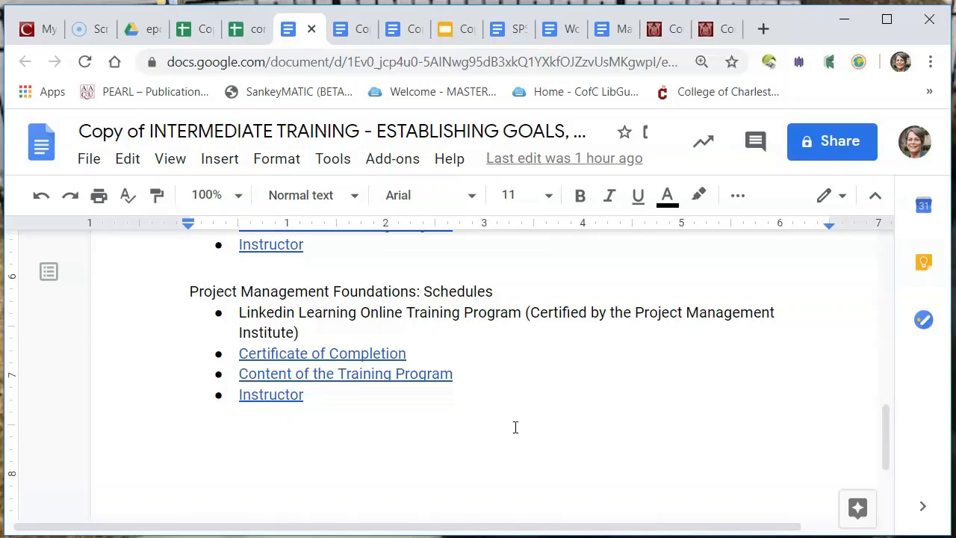
left_click(326, 408)
key("Return")
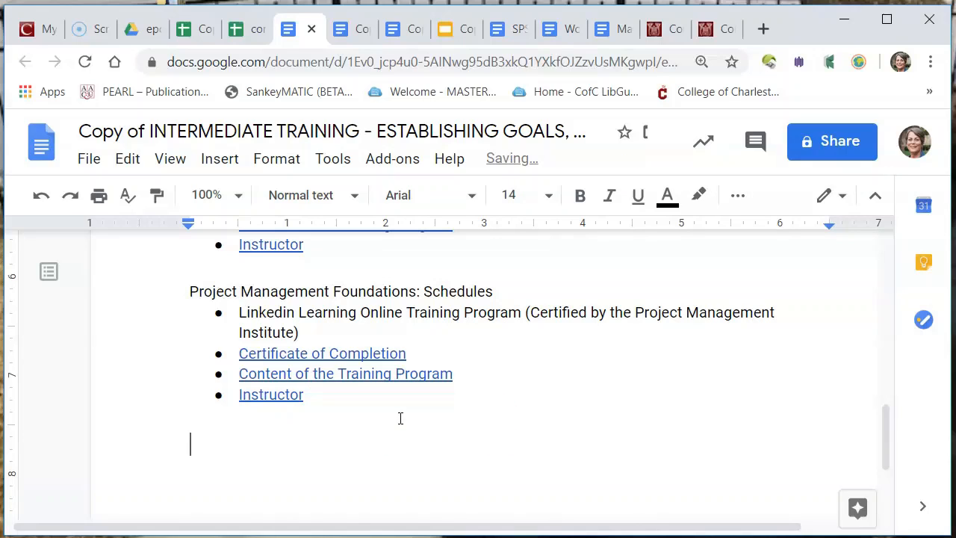
type("Project Managment")
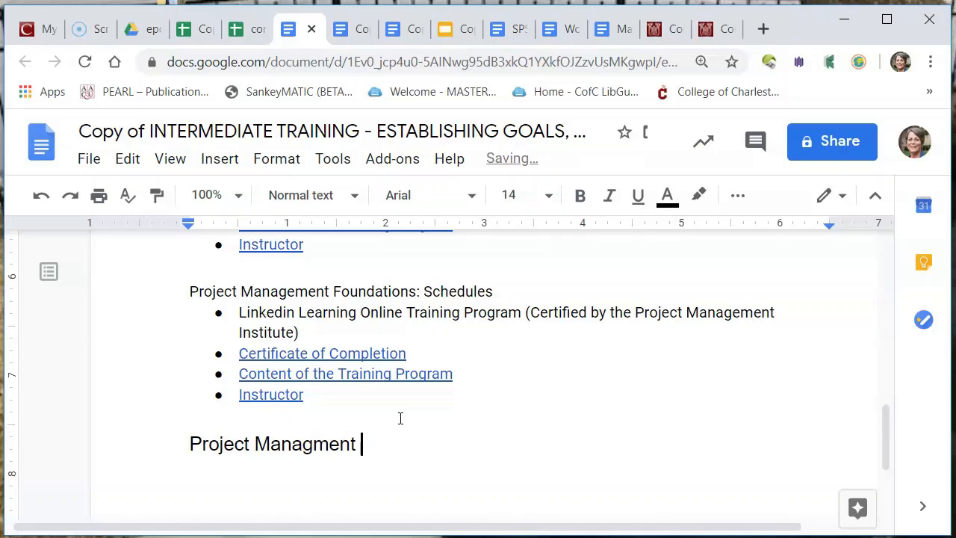
type(" Sc")
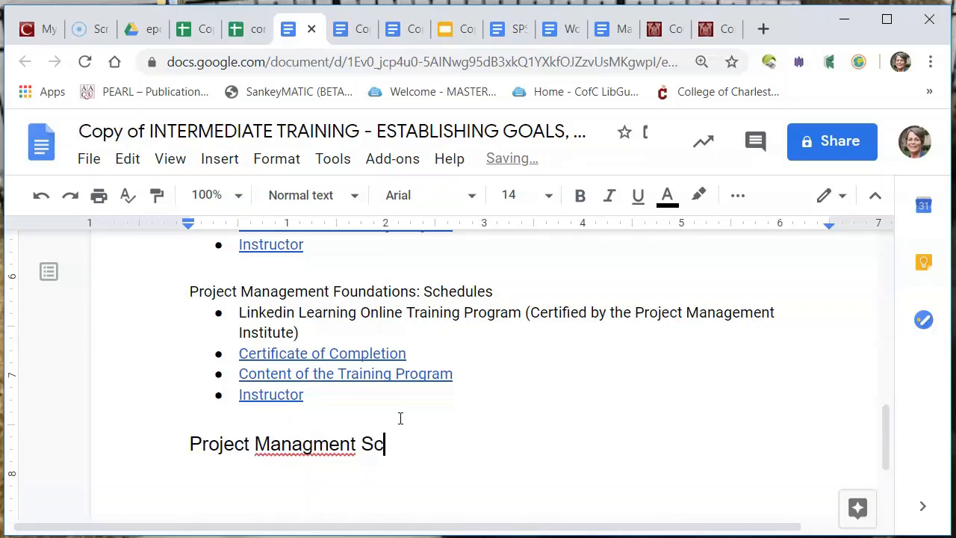
type("heduling")
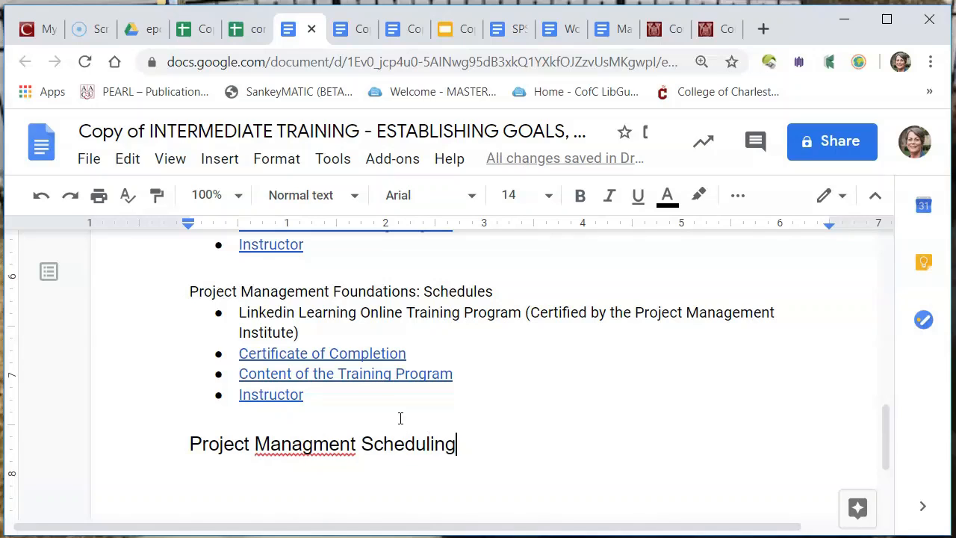
left_click(316, 444)
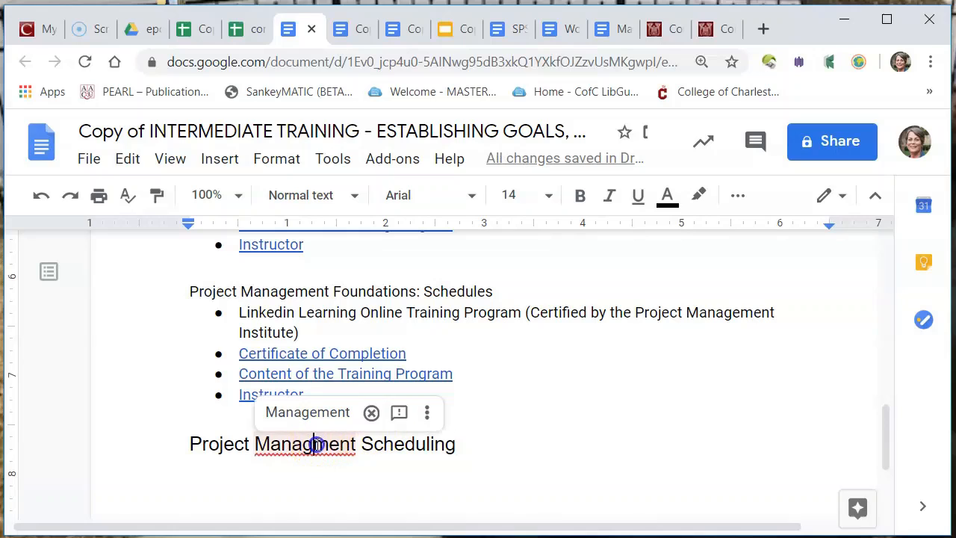
type("e")
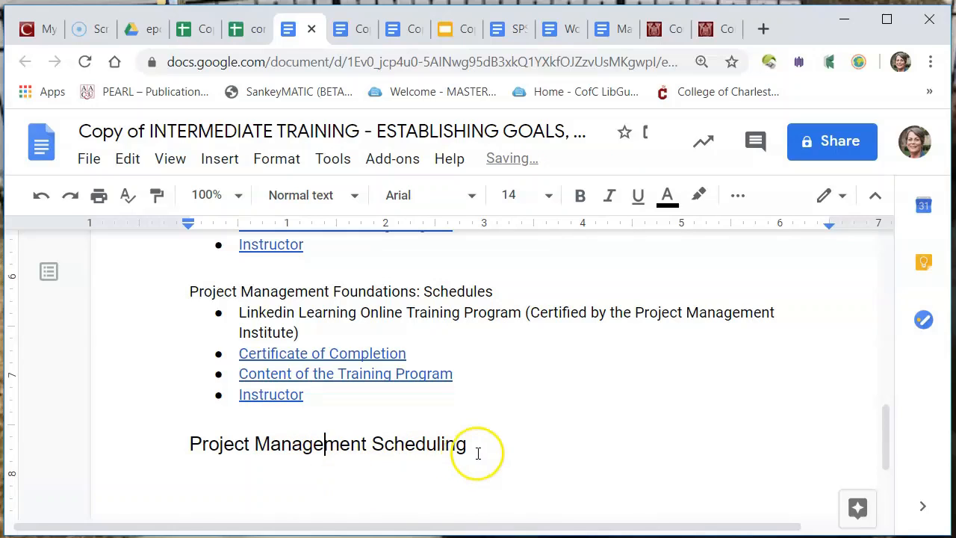
left_click_drag(481, 452, 378, 440)
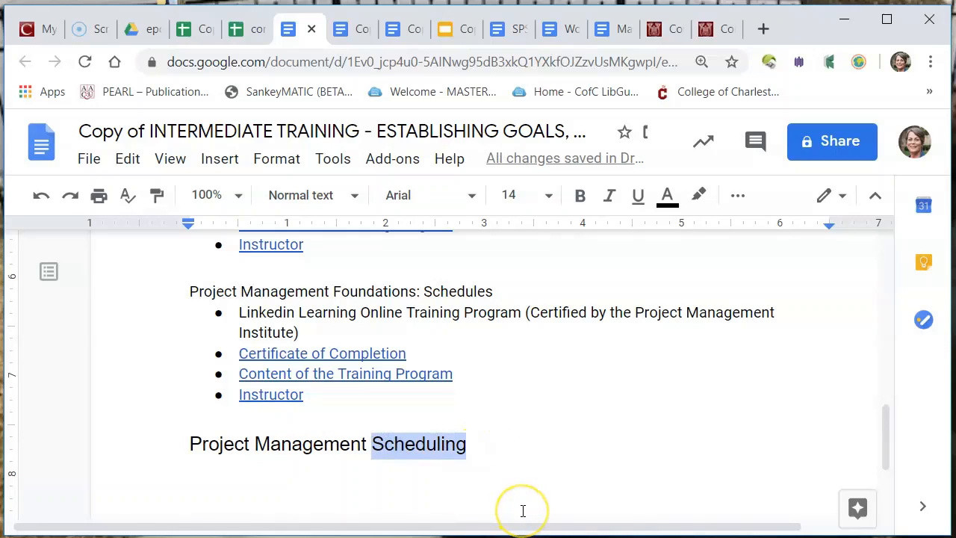
type("Assessment")
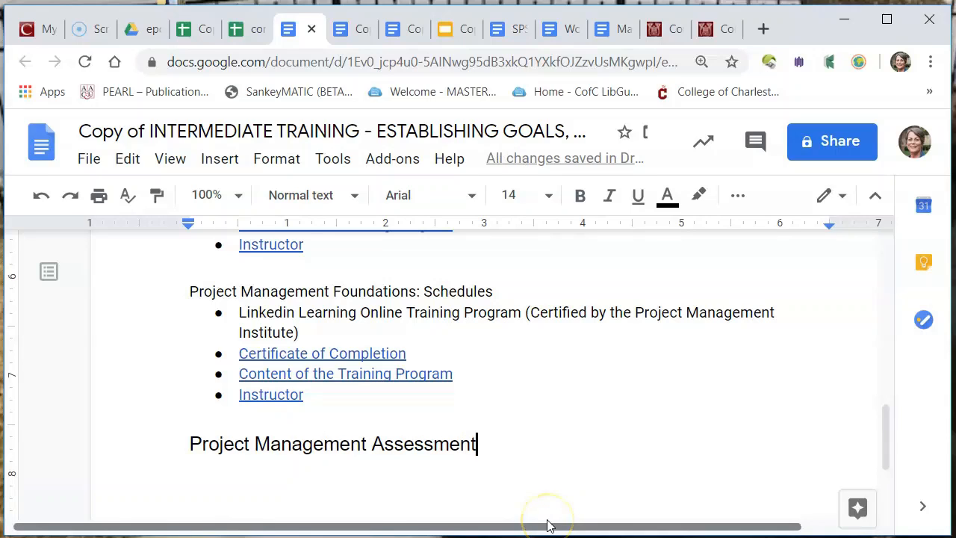
Add "Certificate" and "Courses" on separate lines under Project Management Assessment.
key("Return")
type("Certif")
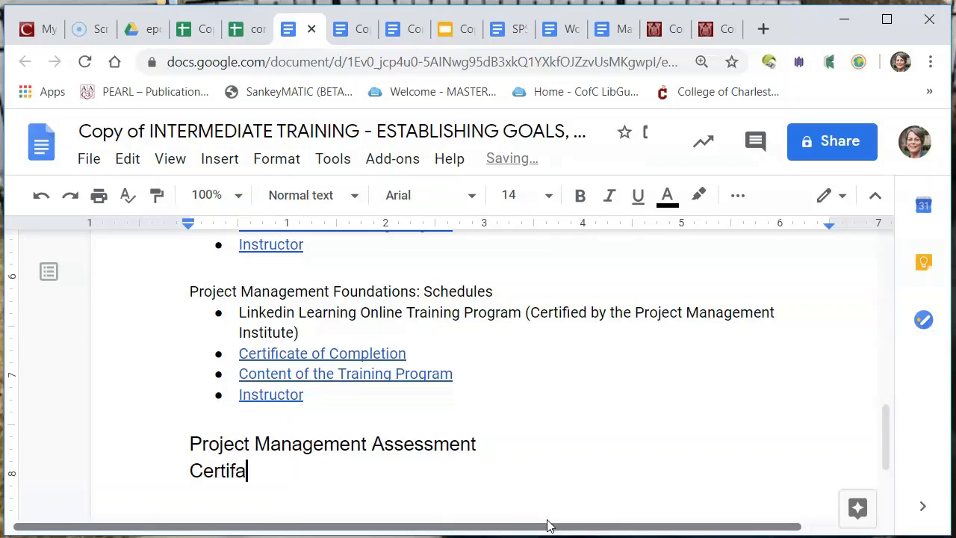
type("a")
key("BackSpace")
type("icate COurses")
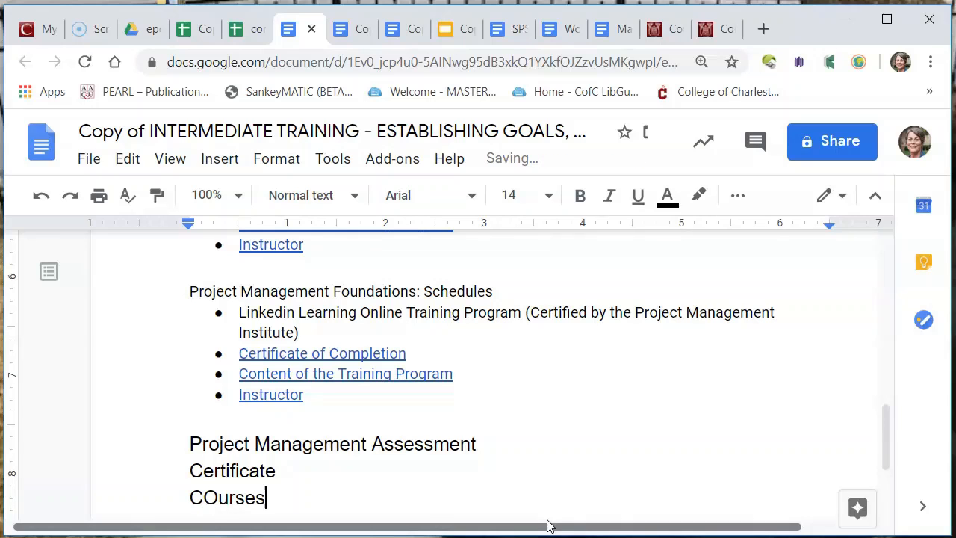
key("Return")
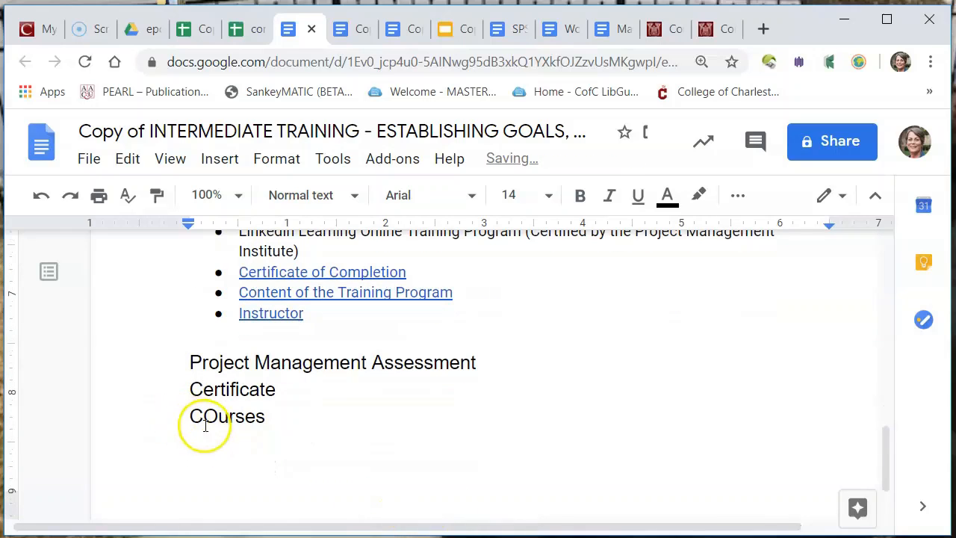
left_click_drag(203, 416, 218, 416)
type("o")
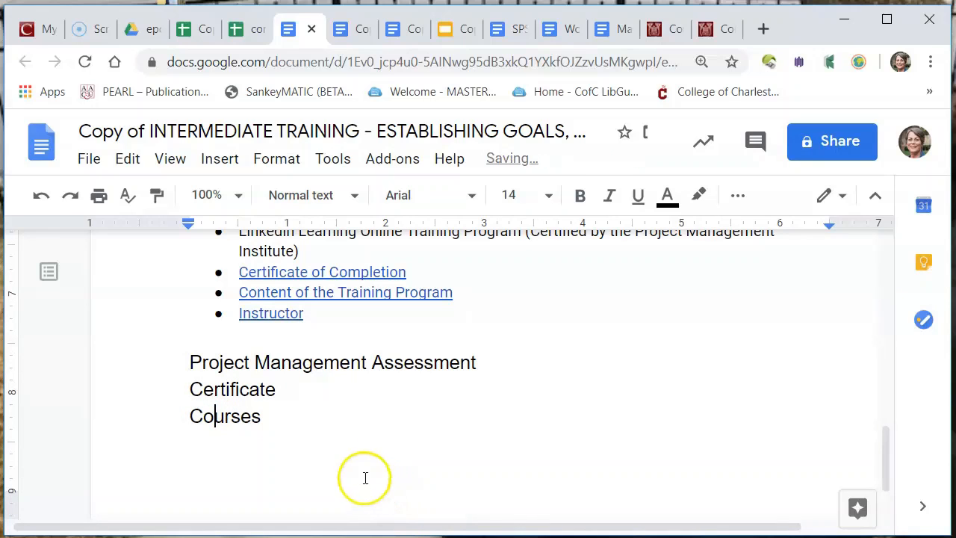
Add "Professional Development" as a new line below Courses.
double_click(271, 414)
key("Down")
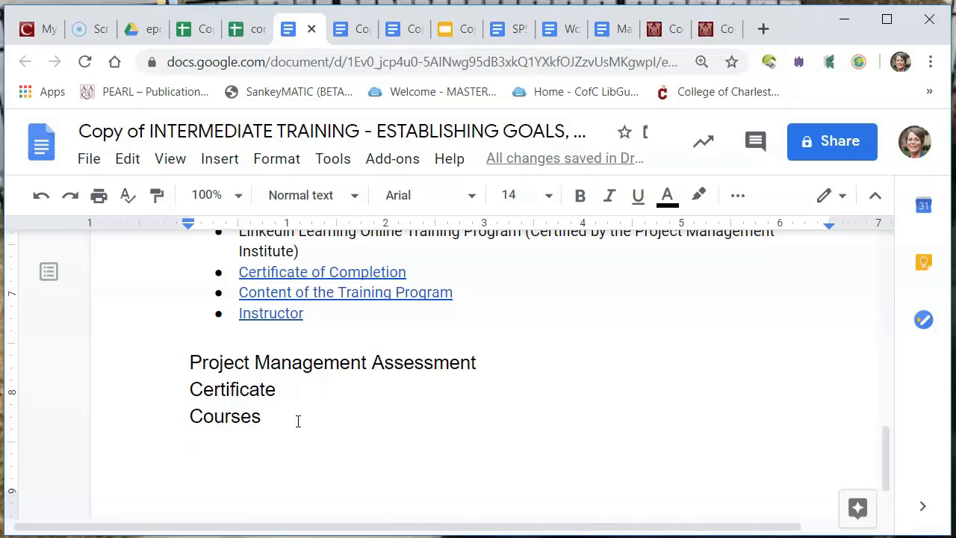
type("A")
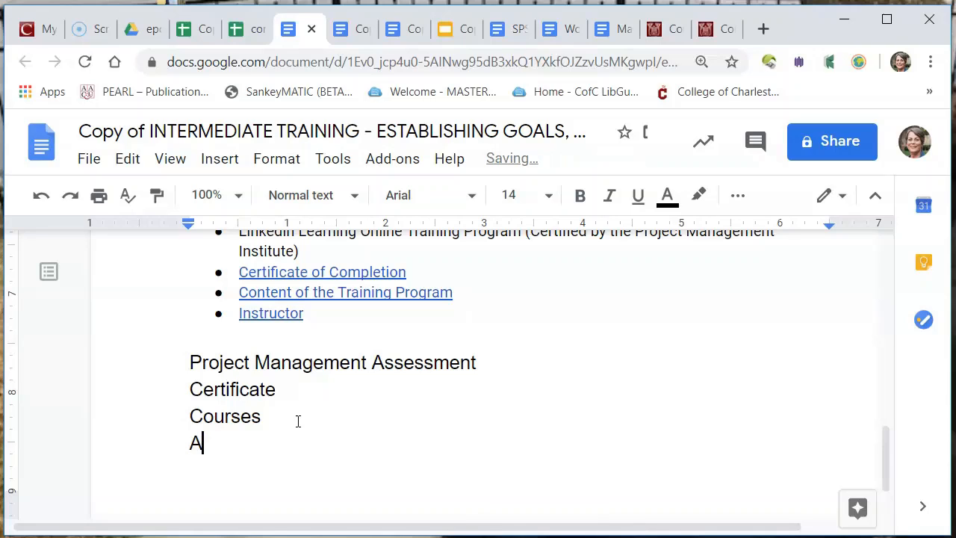
key("BackSpace")
type("O")
key("BackSpace")
type("Profess")
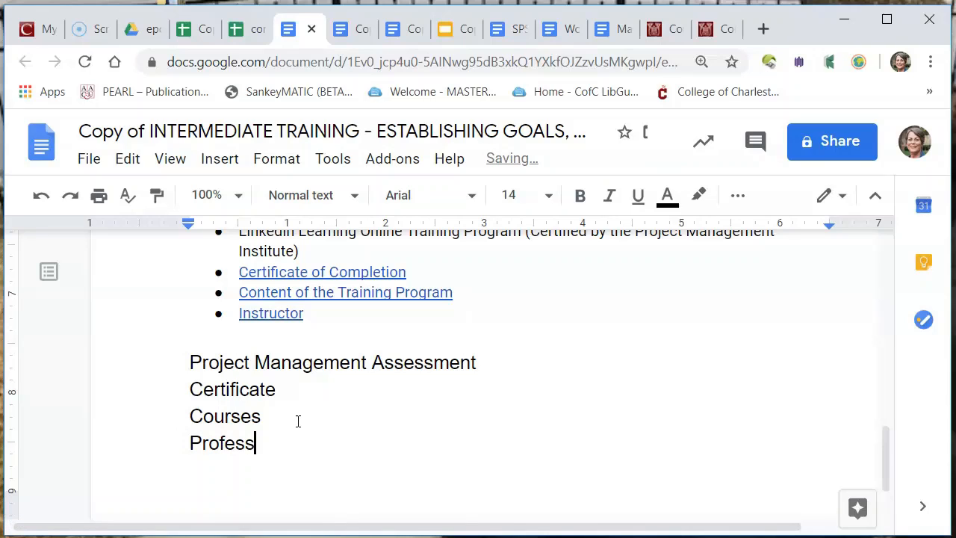
type("ional Development")
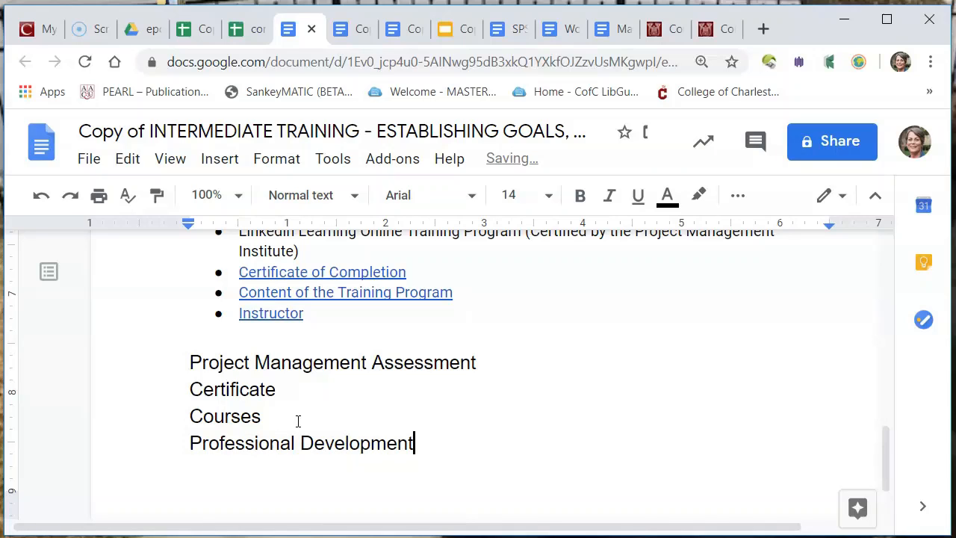
left_click(265, 421)
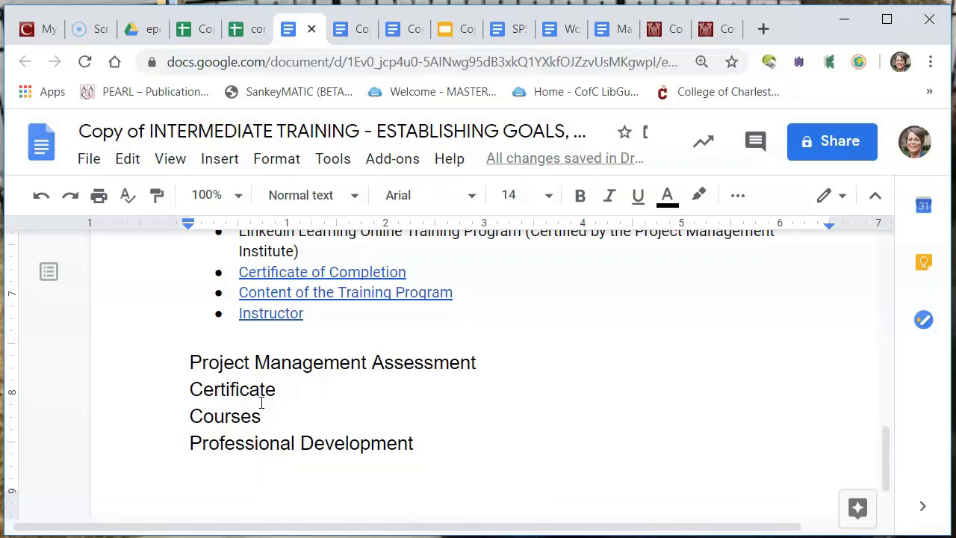
left_click(189, 386)
Switch to the eportfolio two folder in Google Drive and view the options for creating or uploading files.
left_click(128, 30)
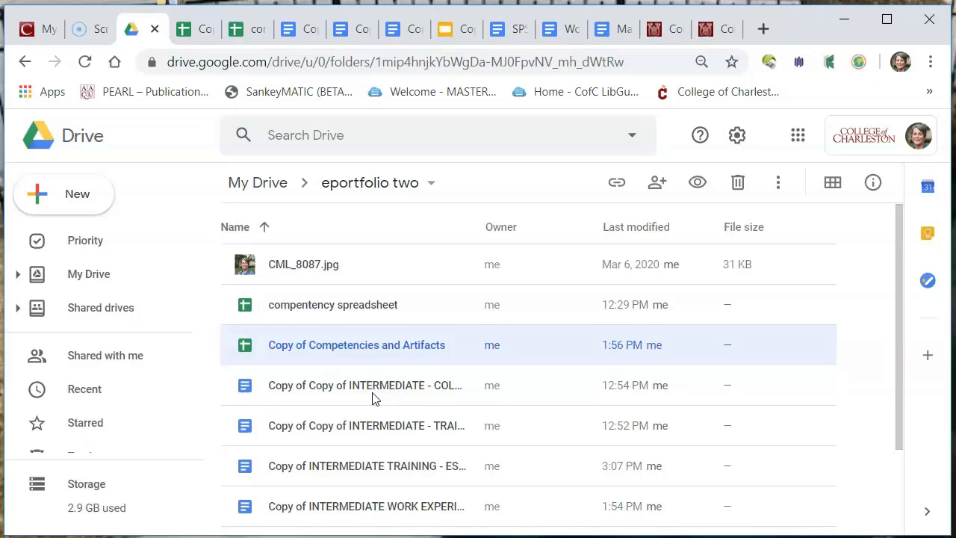
left_click(76, 200)
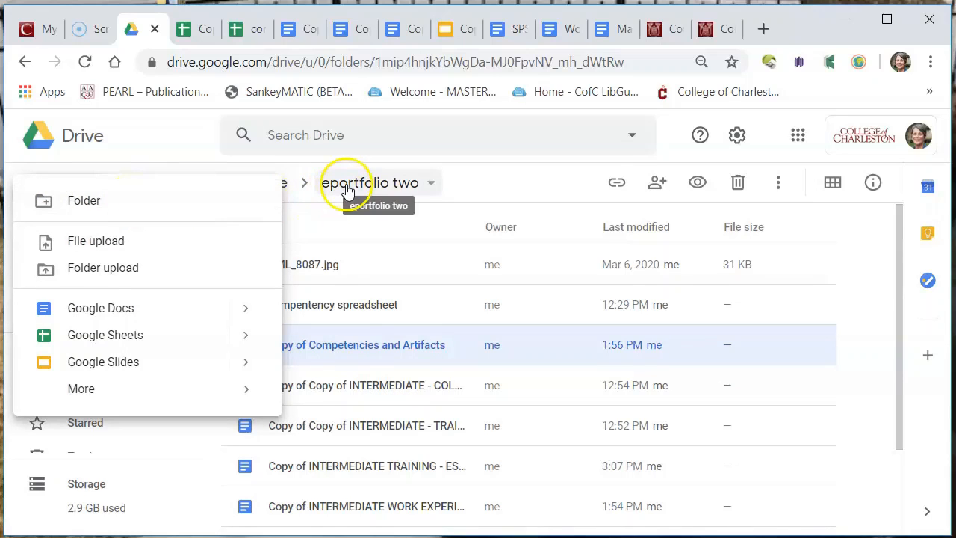
left_click(387, 265)
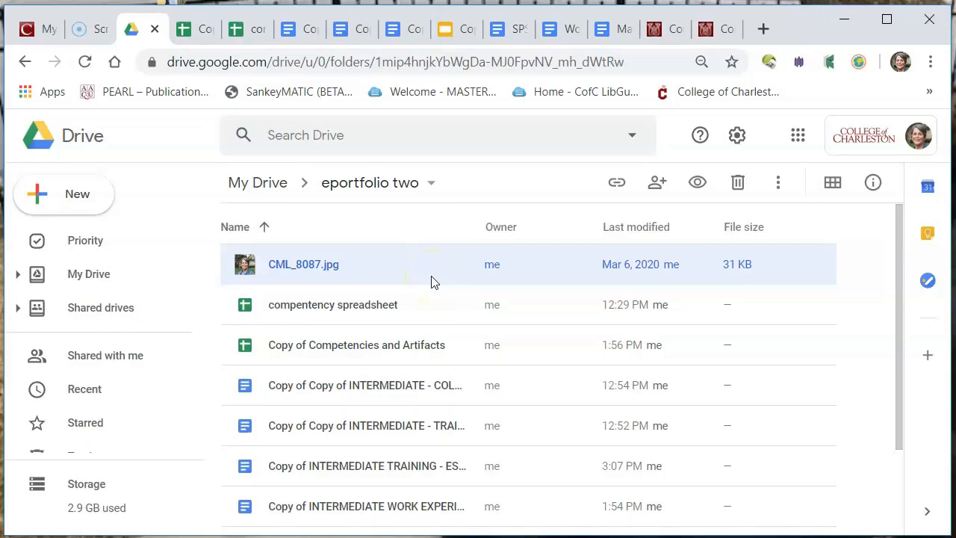
Return to the training document and format the Certificate, Courses and Professional Development lines as a bulleted list.
left_click(303, 30)
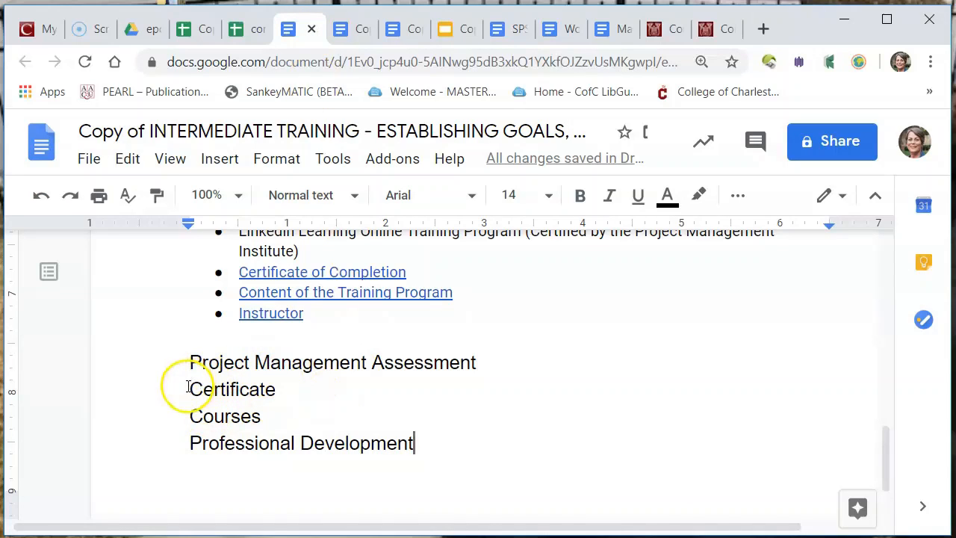
left_click_drag(179, 386, 203, 460)
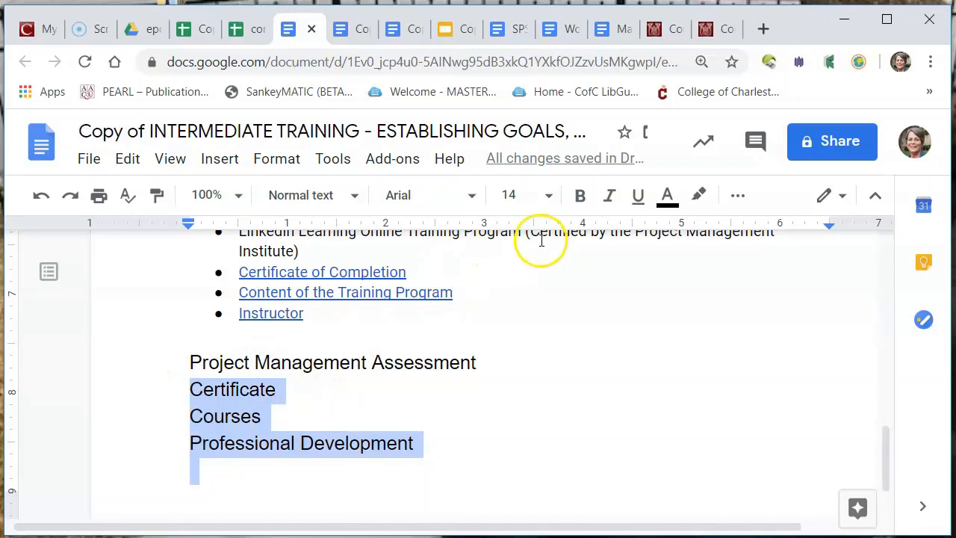
left_click(745, 198)
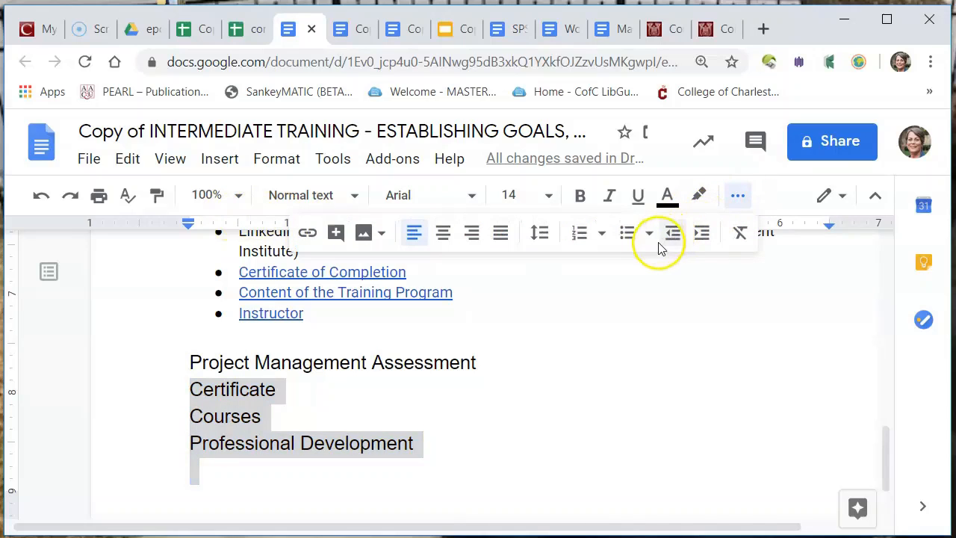
left_click(626, 237)
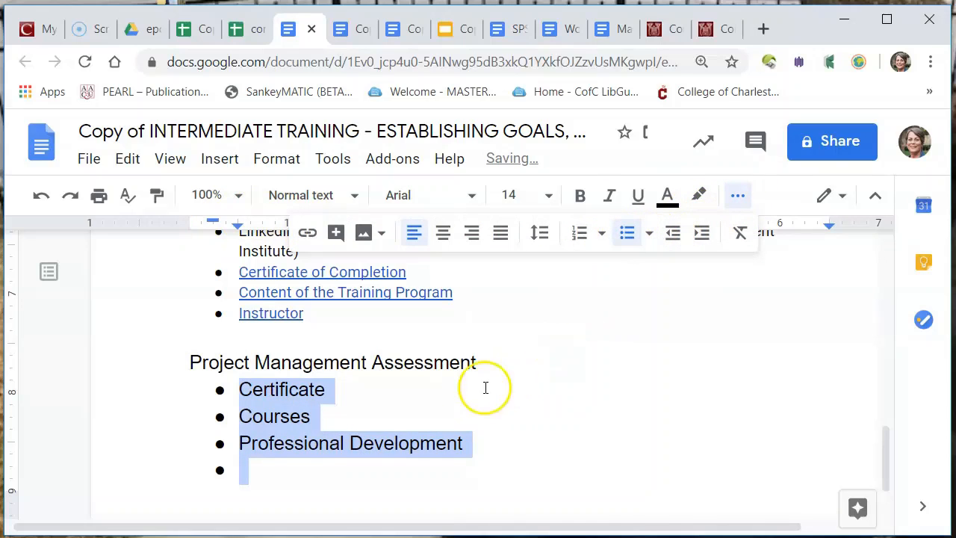
Select the word "Certificate" under Project Management Assessment and begin inserting a link on it.
left_click(380, 407)
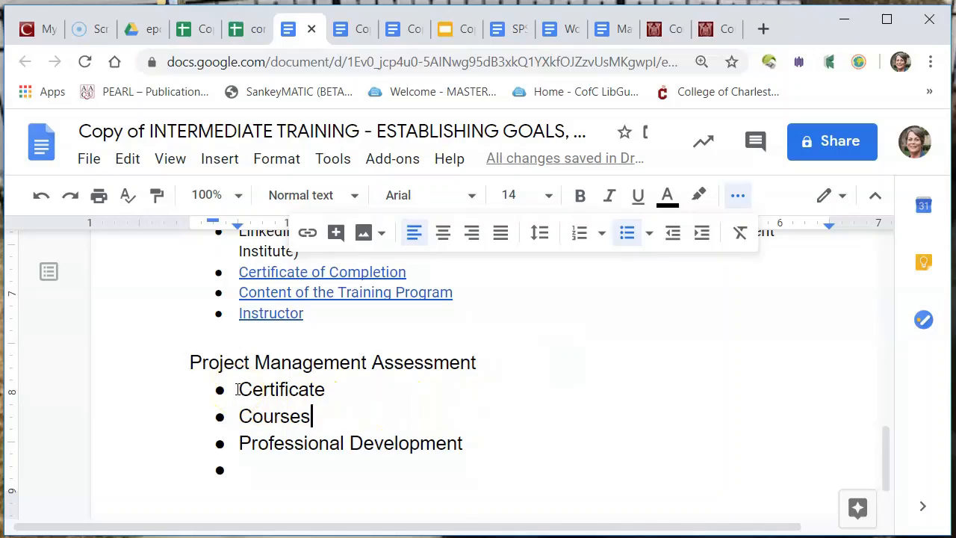
left_click(238, 389)
left_click_drag(237, 389, 325, 389)
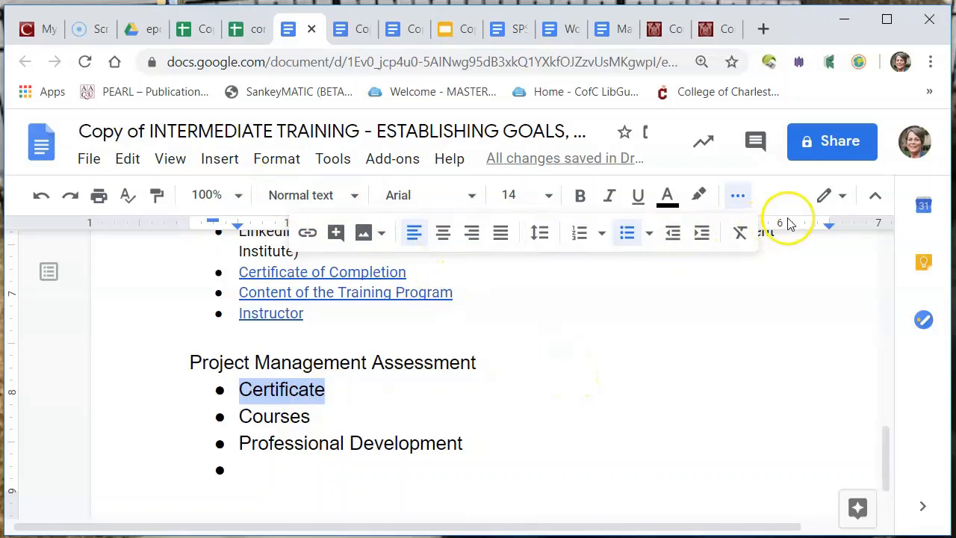
left_click(221, 166)
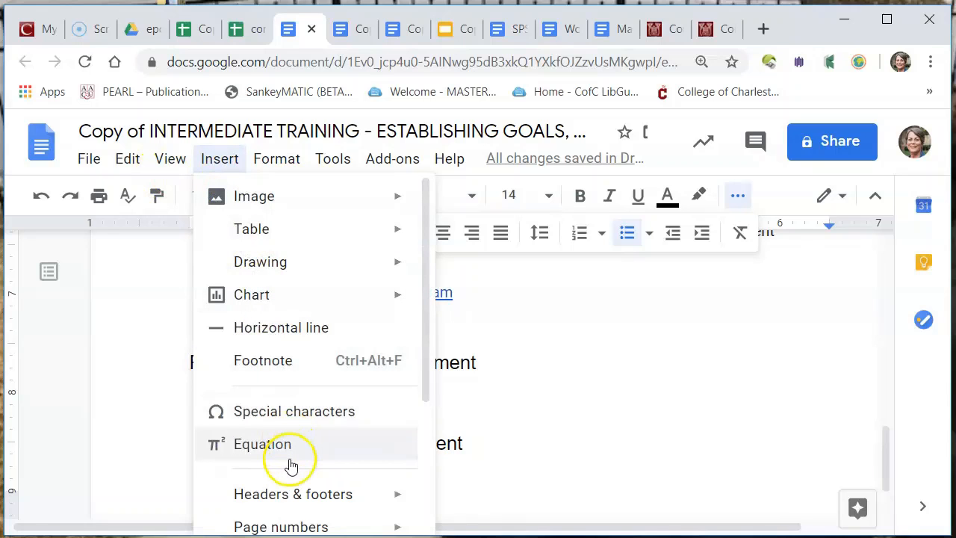
left_click_drag(424, 357, 407, 439)
scroll(406, 439, "down", 2)
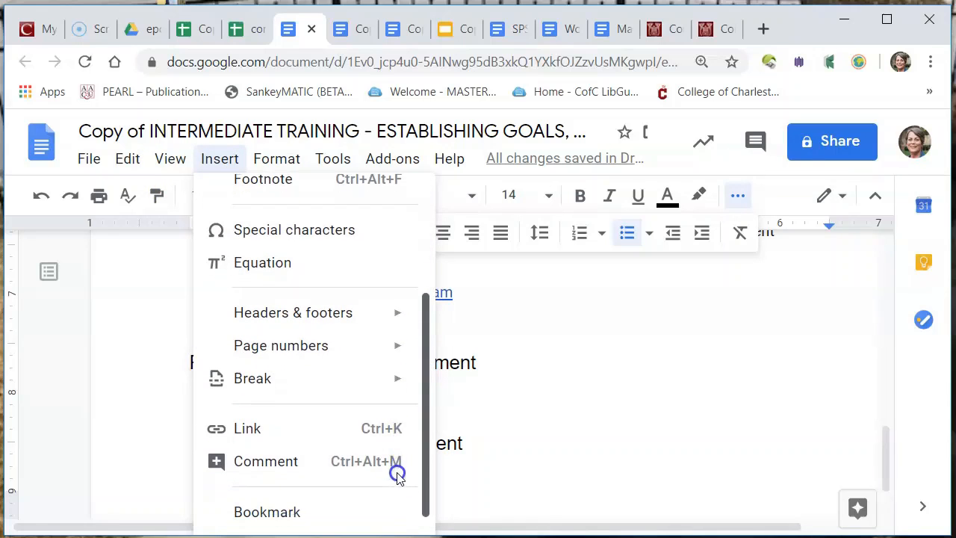
left_click(250, 436)
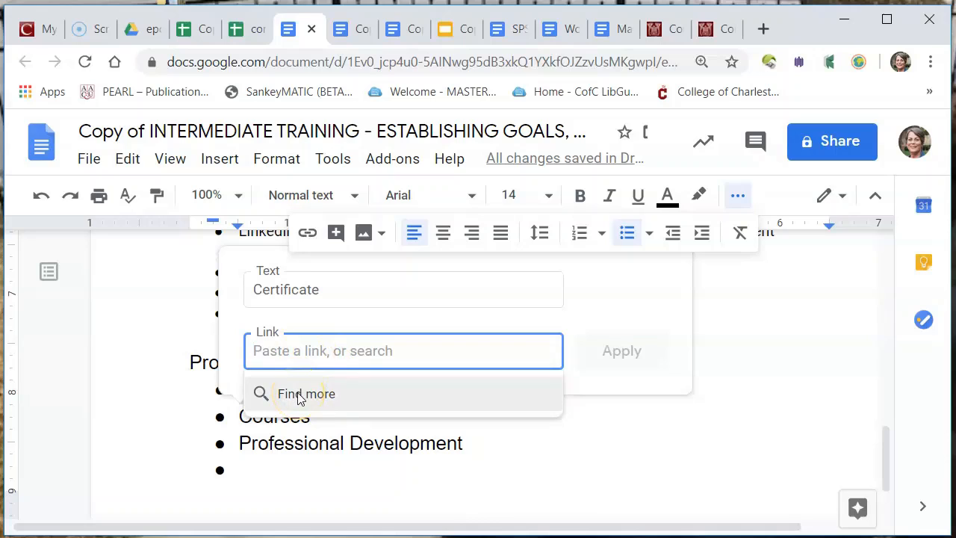
left_click(282, 345)
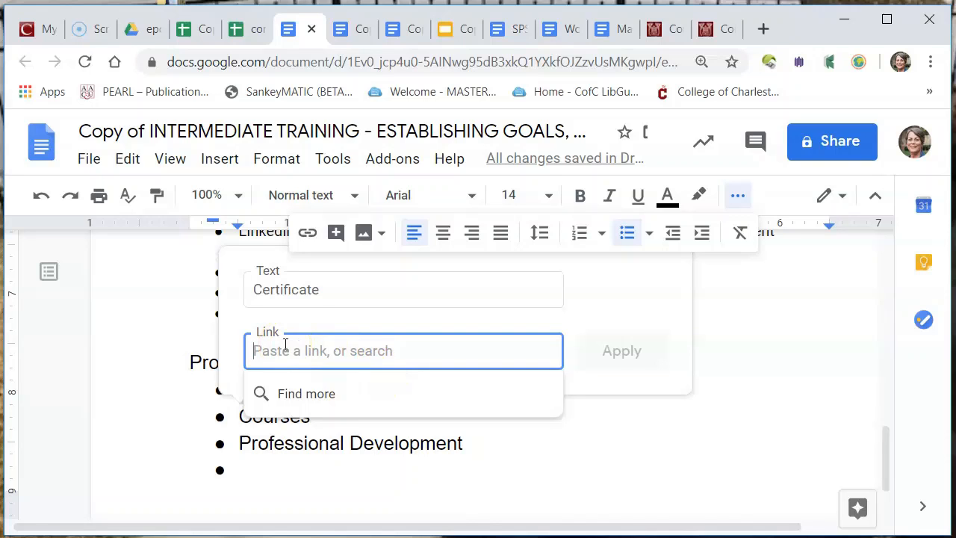
Switch to the eportfolio two folder in Google Drive and turn on link sharing for PT exercises for strength.pdf.
left_click(139, 33)
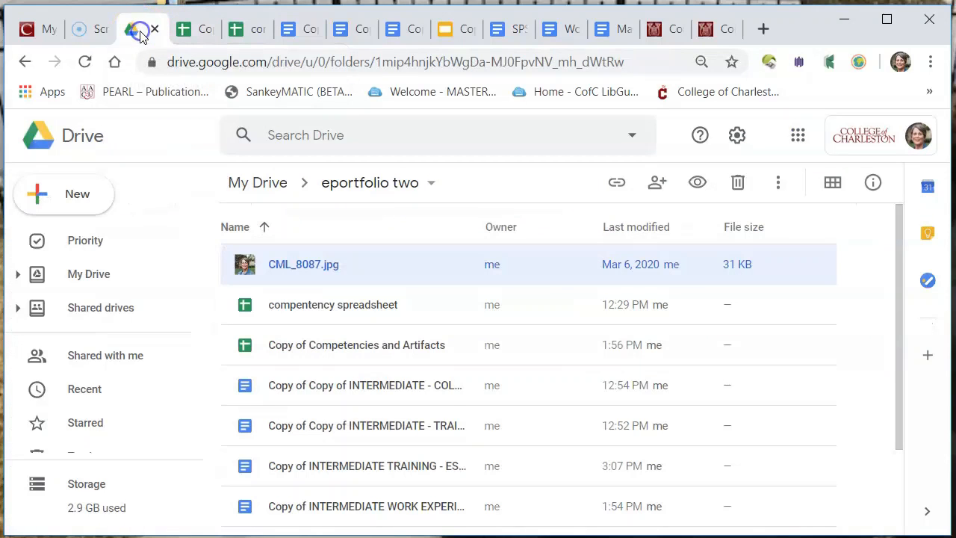
scroll(471, 410, "down", 3)
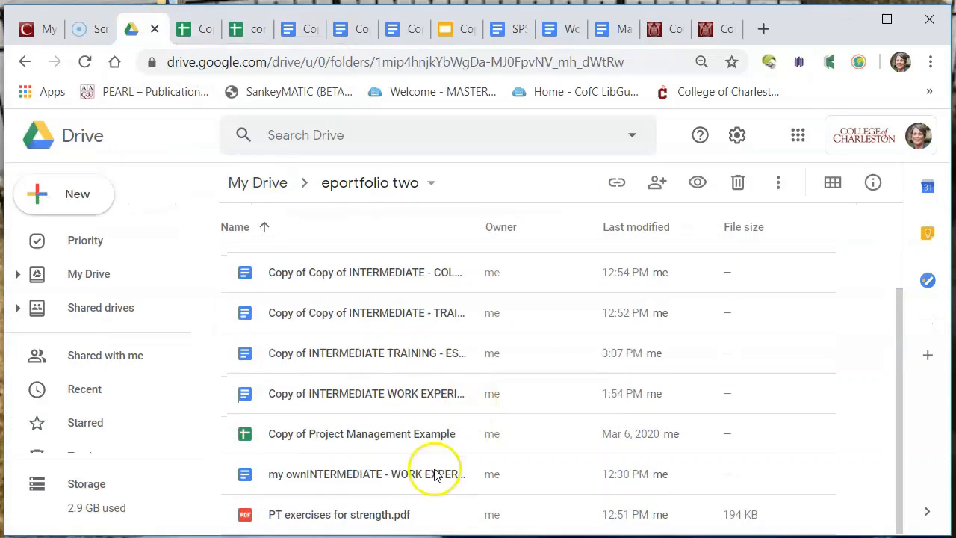
left_click(358, 517)
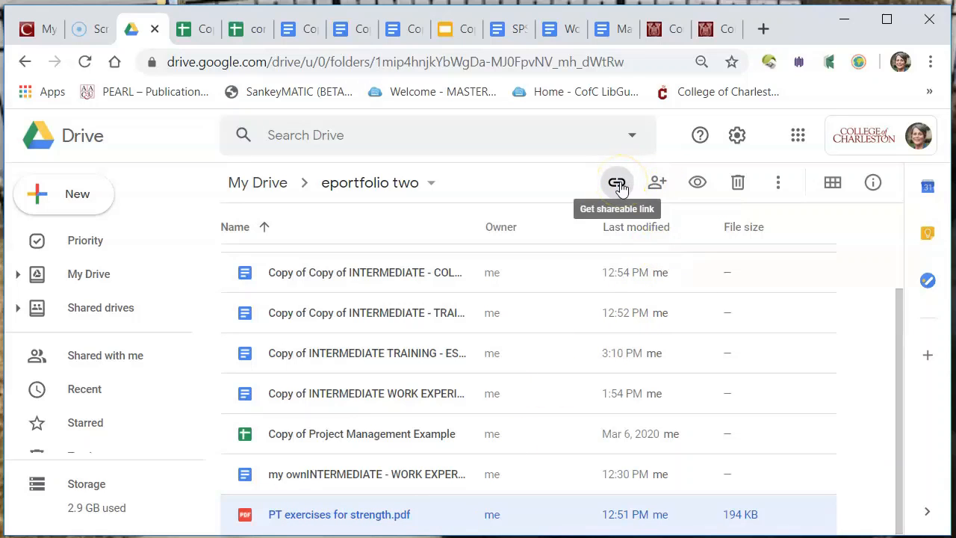
left_click(617, 183)
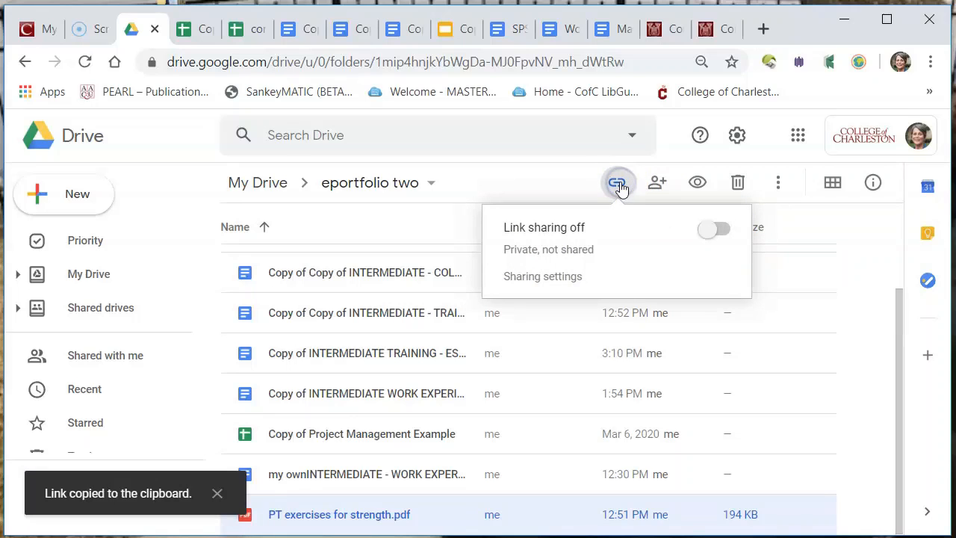
left_click(710, 230)
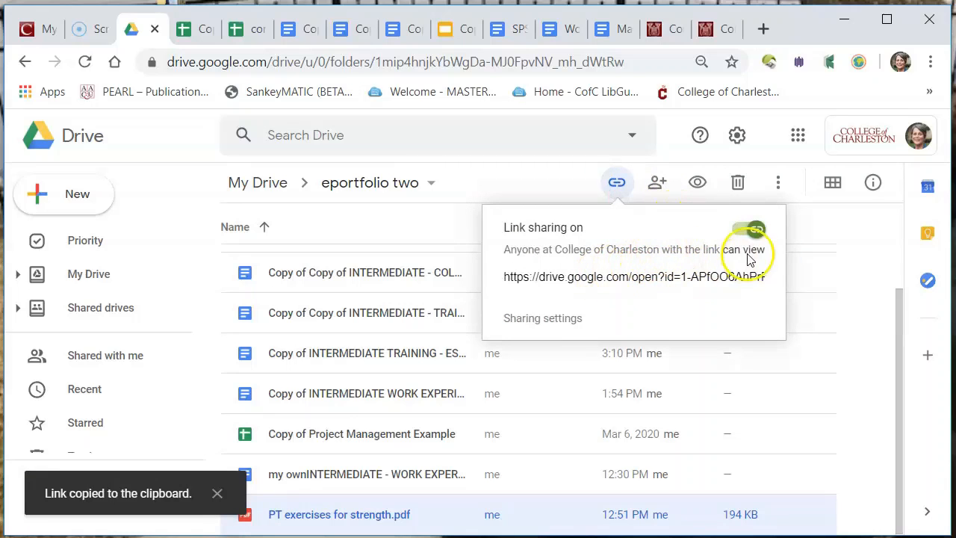
Set the PDF's link sharing to "Anyone with the link" with "Can view" access, save it, and copy the link.
left_click(545, 320)
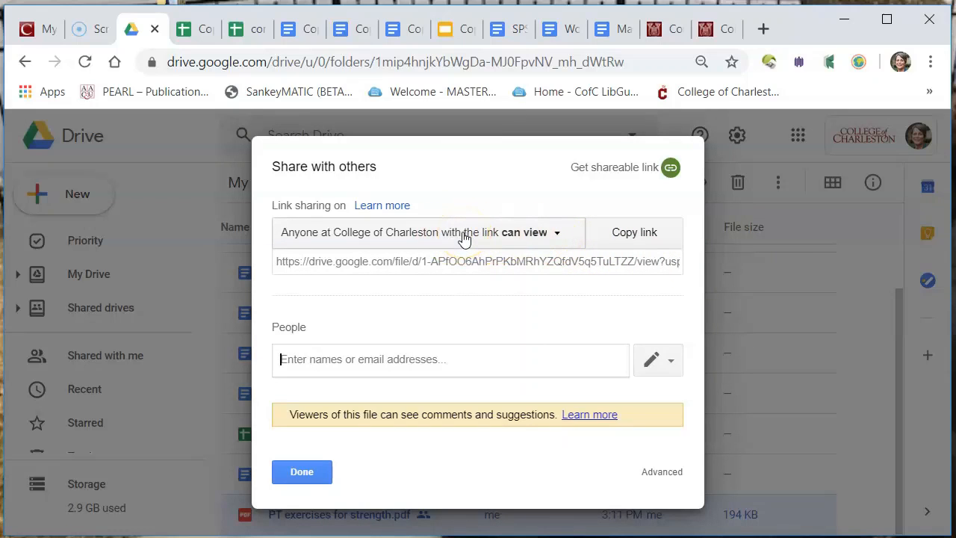
left_click(559, 234)
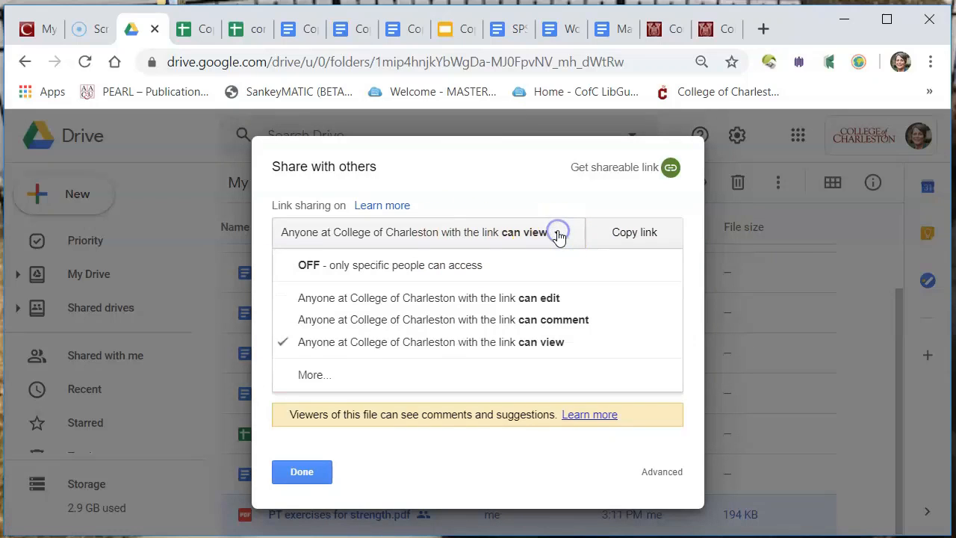
left_click(335, 378)
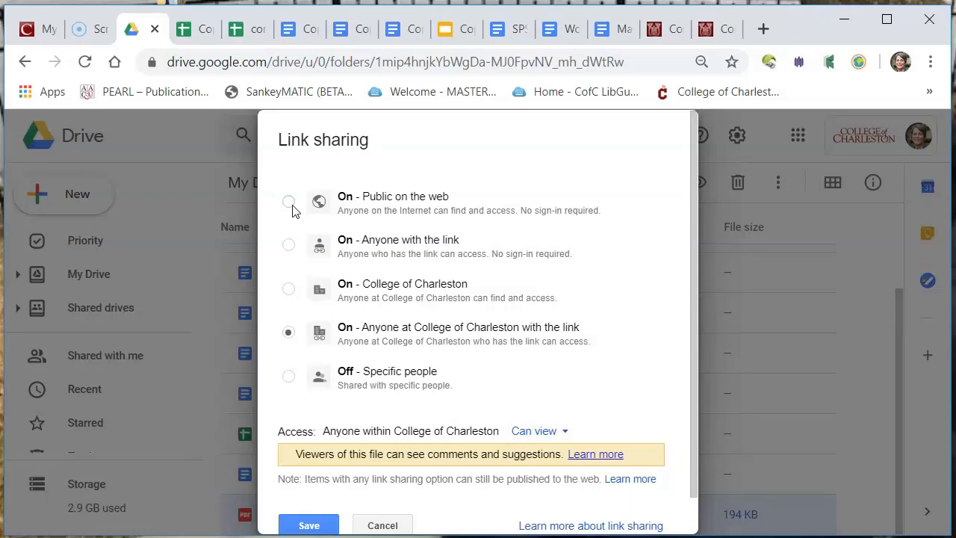
left_click(290, 247)
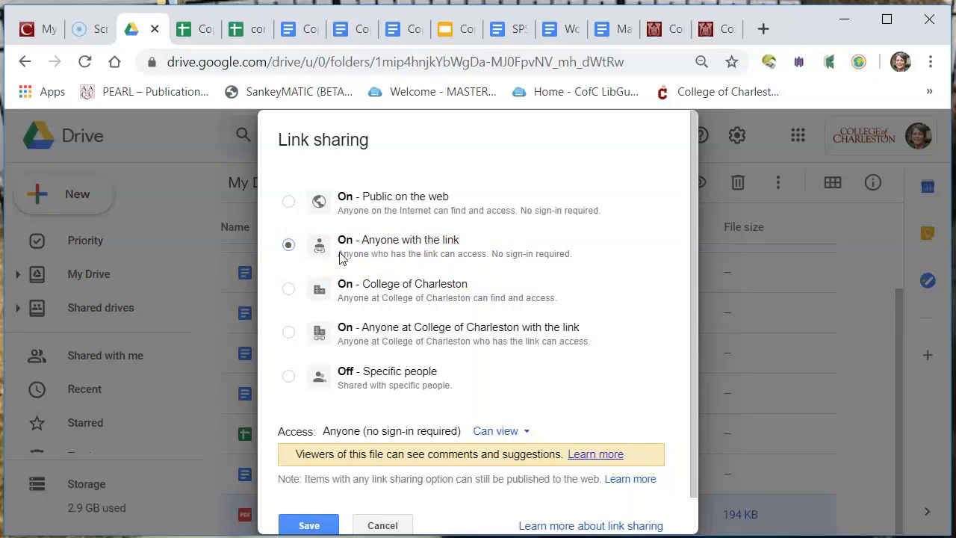
left_click(526, 435)
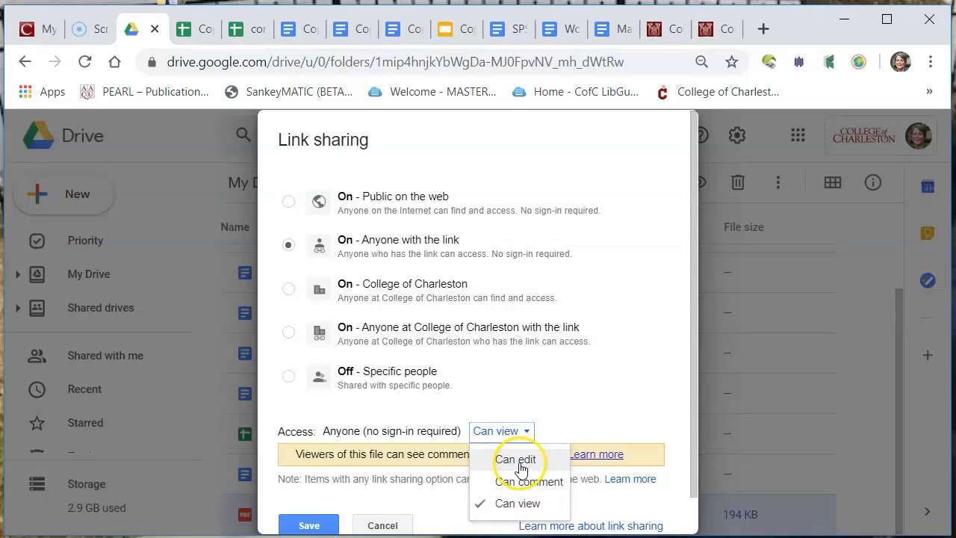
left_click(526, 431)
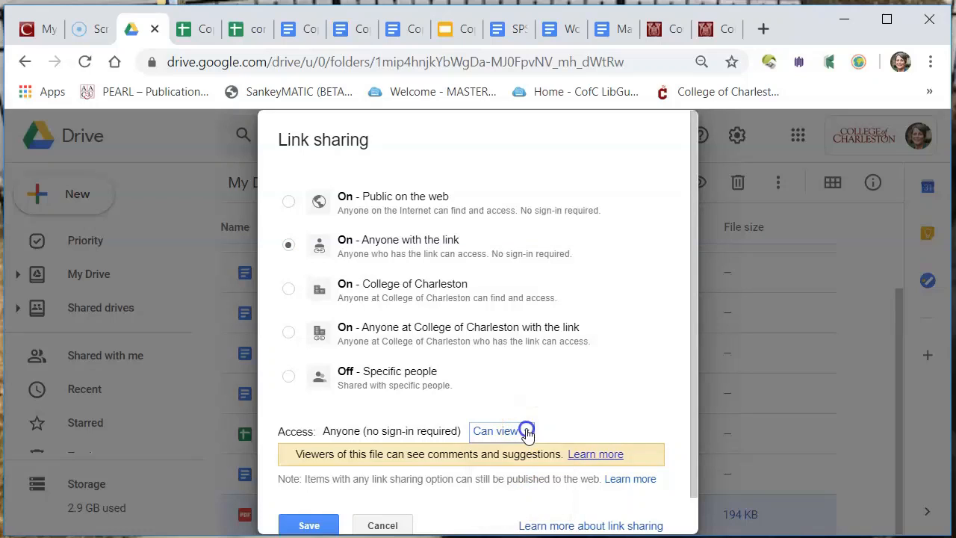
scroll(581, 391, "down", 1)
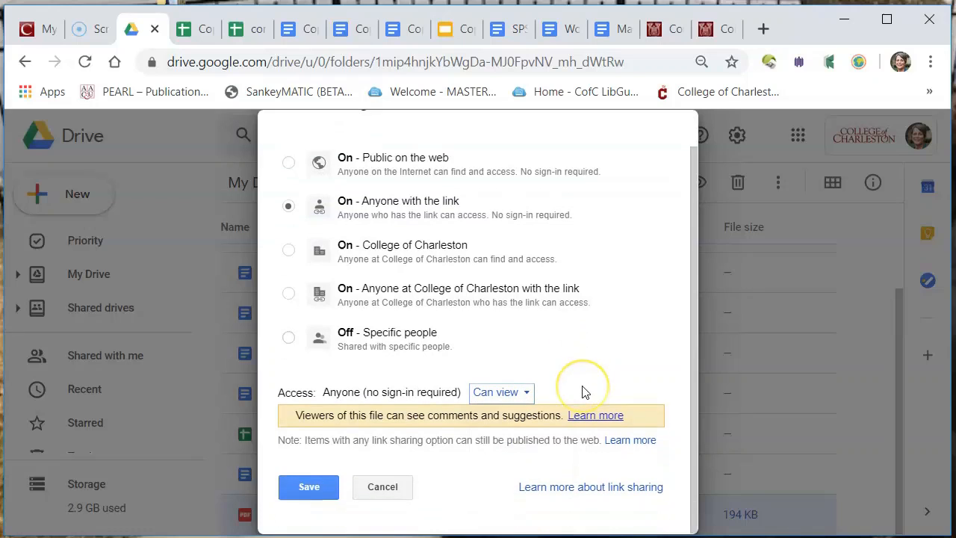
left_click(313, 484)
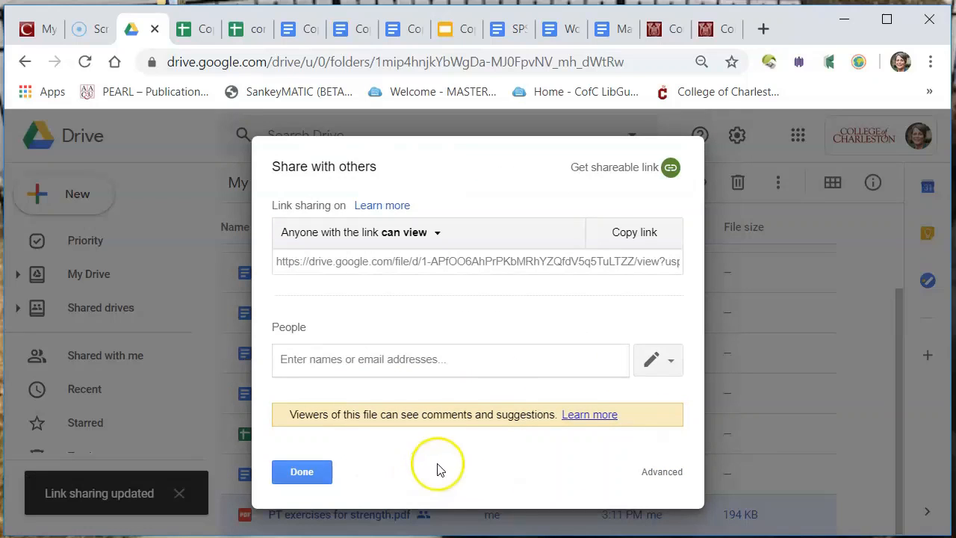
left_click(632, 234)
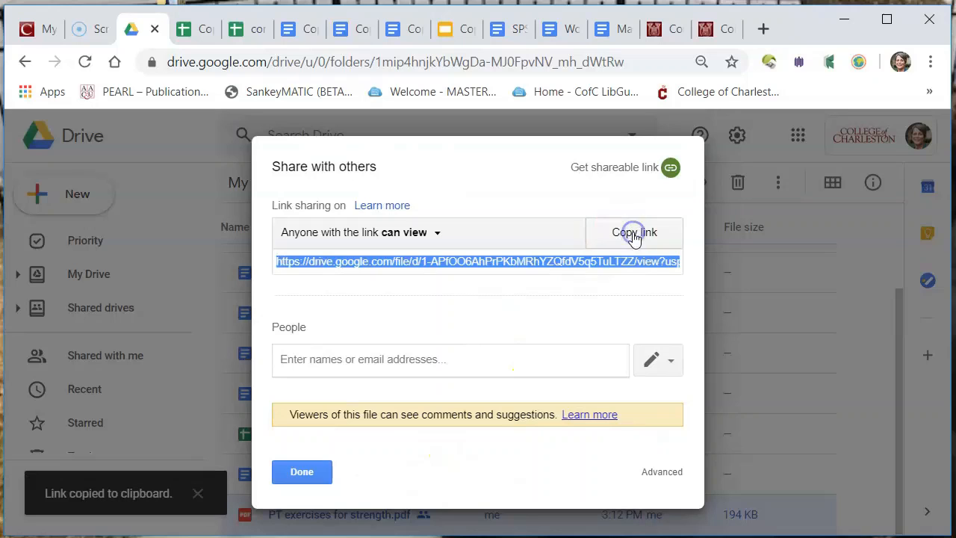
left_click(295, 475)
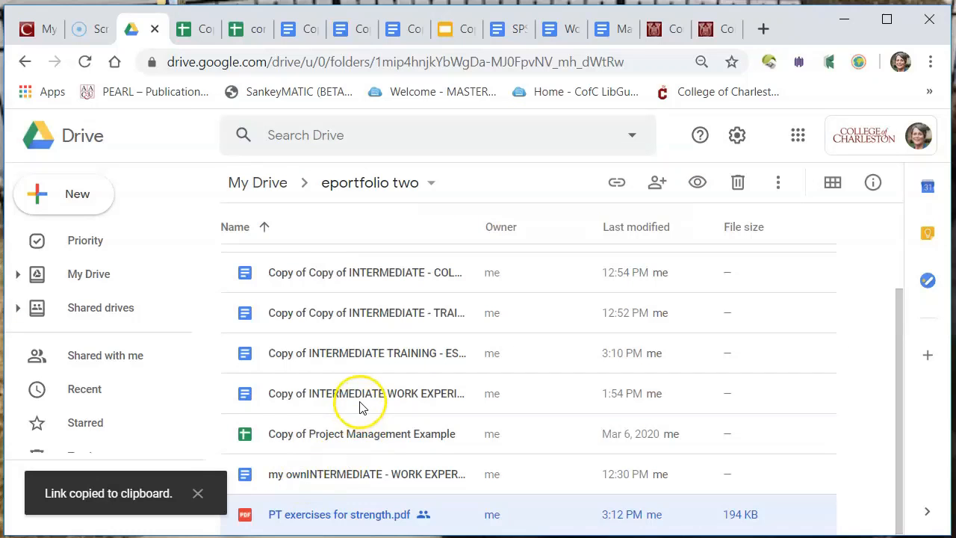
Return to the training document and apply the copied PDF link to the Certificate bullet.
left_click(306, 30)
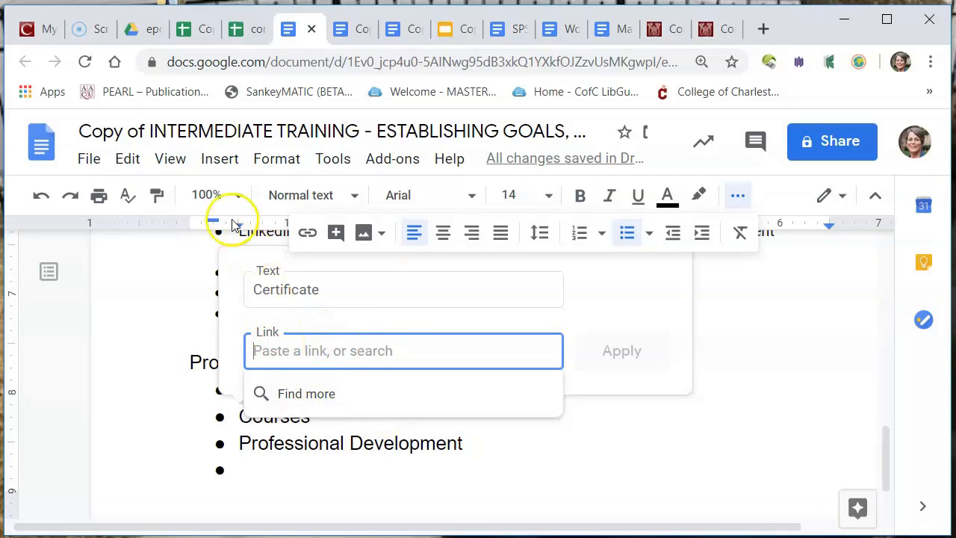
right_click(269, 355)
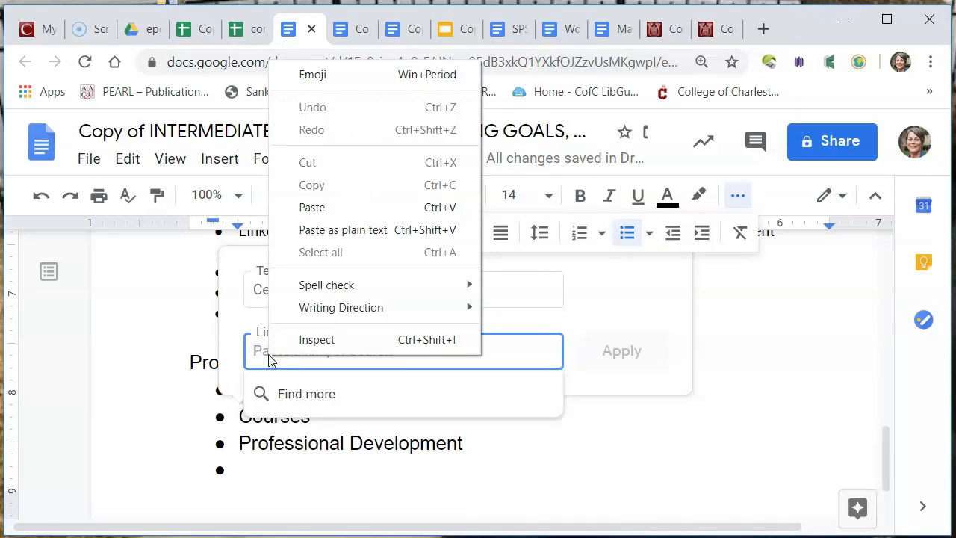
left_click(252, 356)
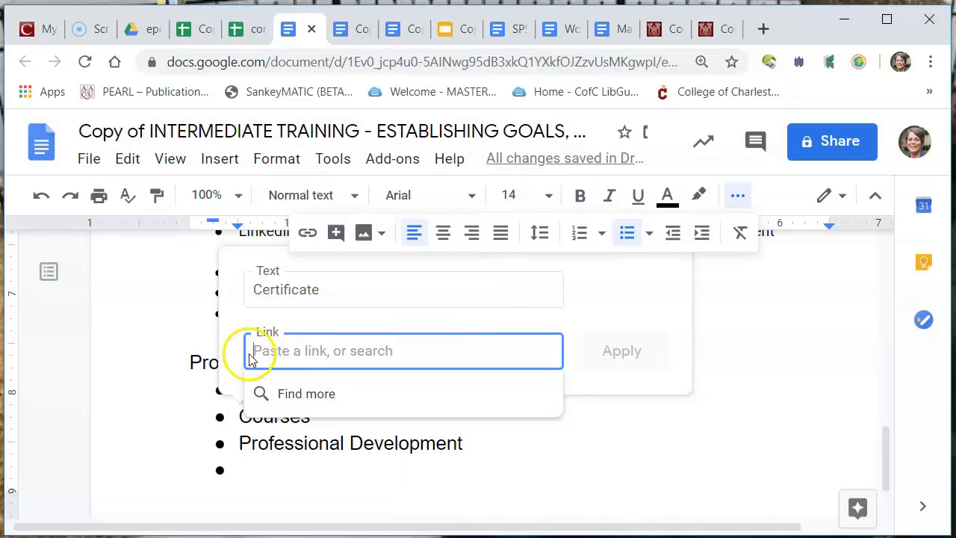
key("ctrl+v")
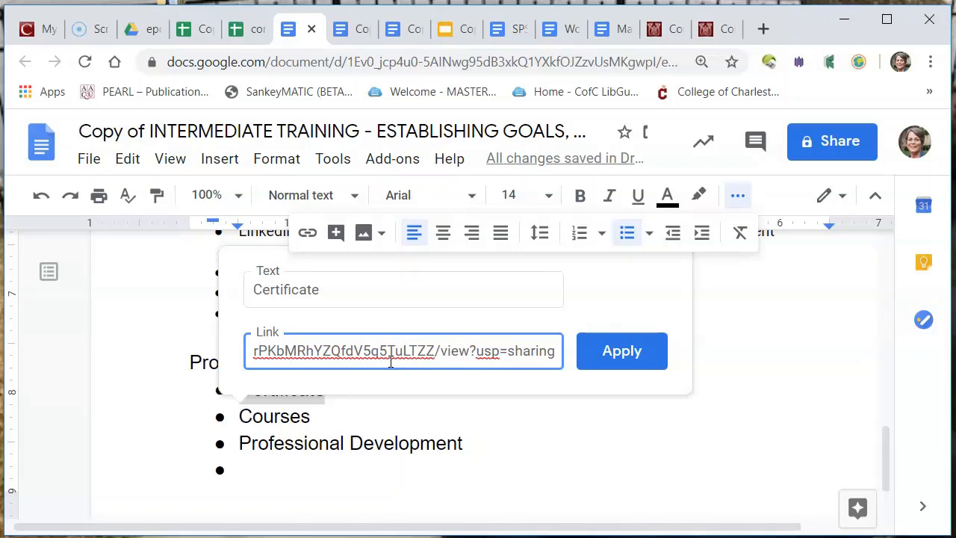
left_click(625, 361)
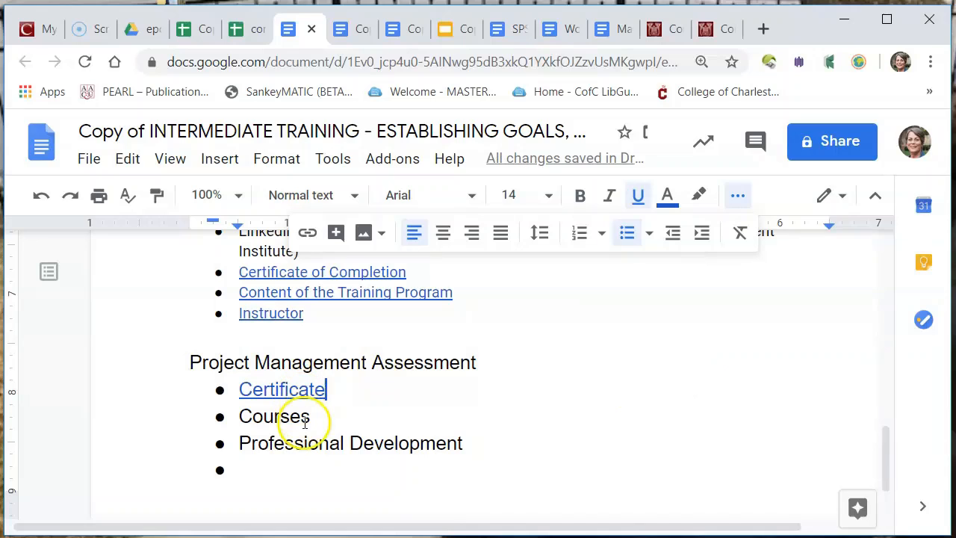
Select the Professional Development bullet text, and in Drive turn on link sharing for "Copy of Copy of INTERMEDIATE - COL...".
left_click_drag(309, 416, 229, 418)
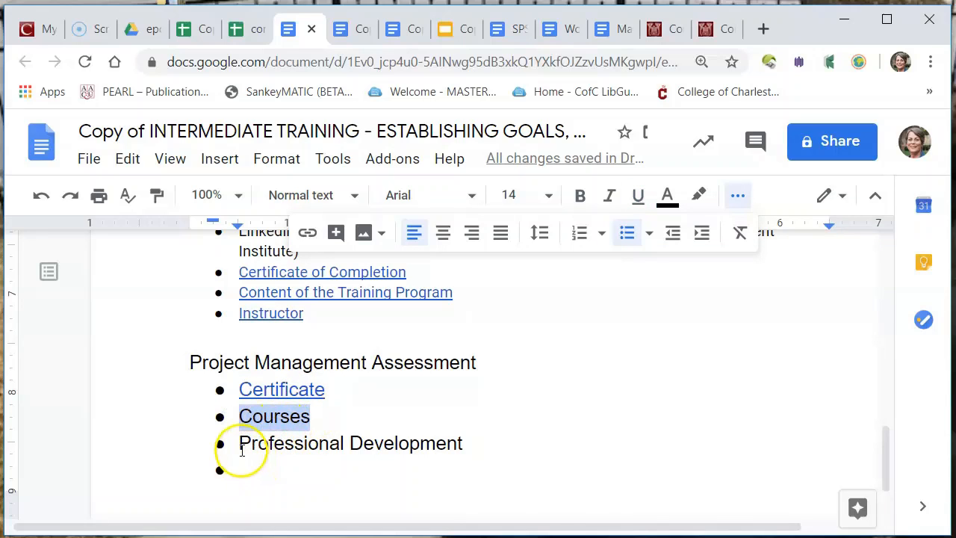
left_click_drag(241, 451, 464, 457)
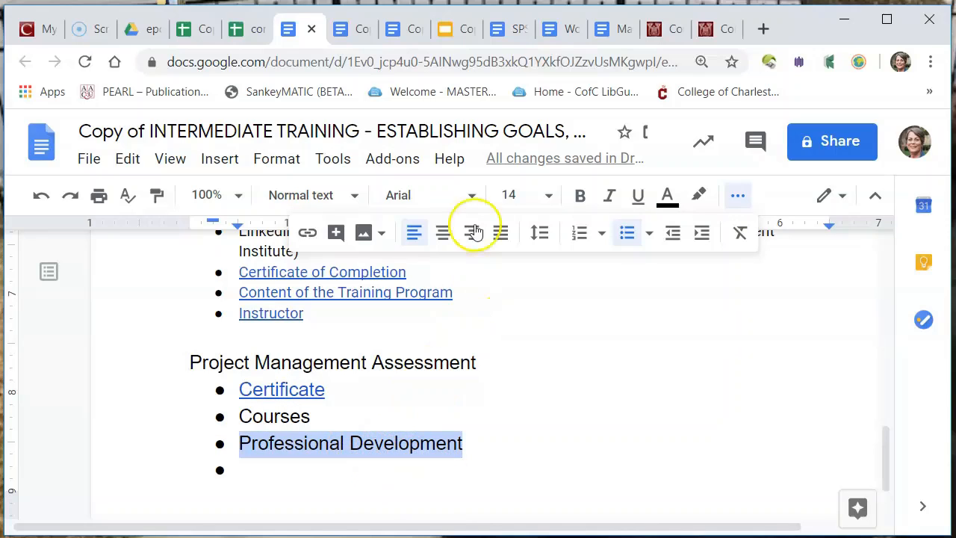
left_click(137, 29)
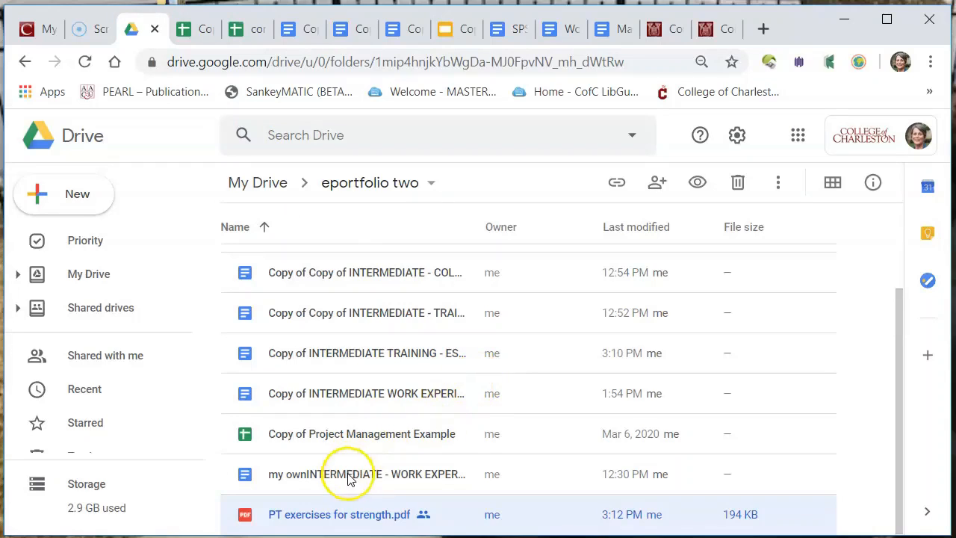
left_click(390, 275)
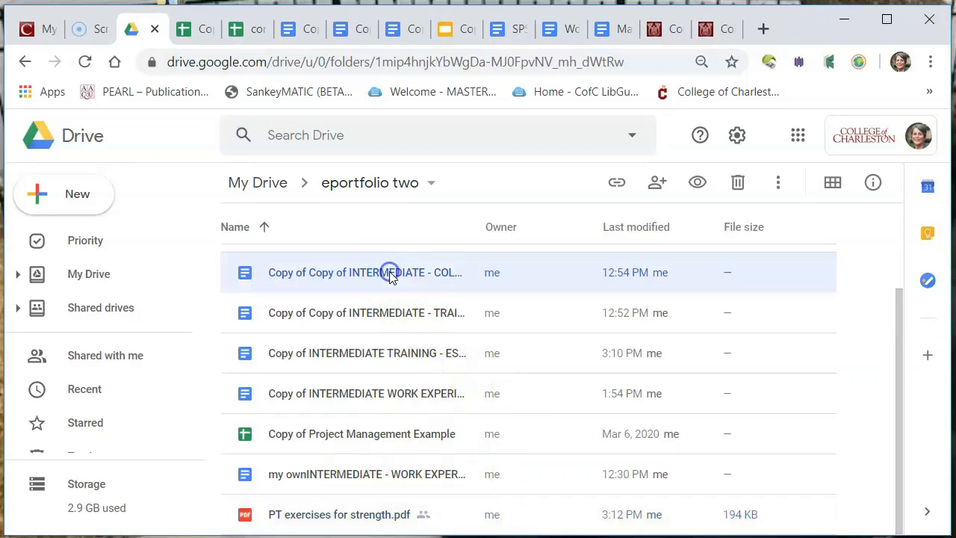
left_click(616, 183)
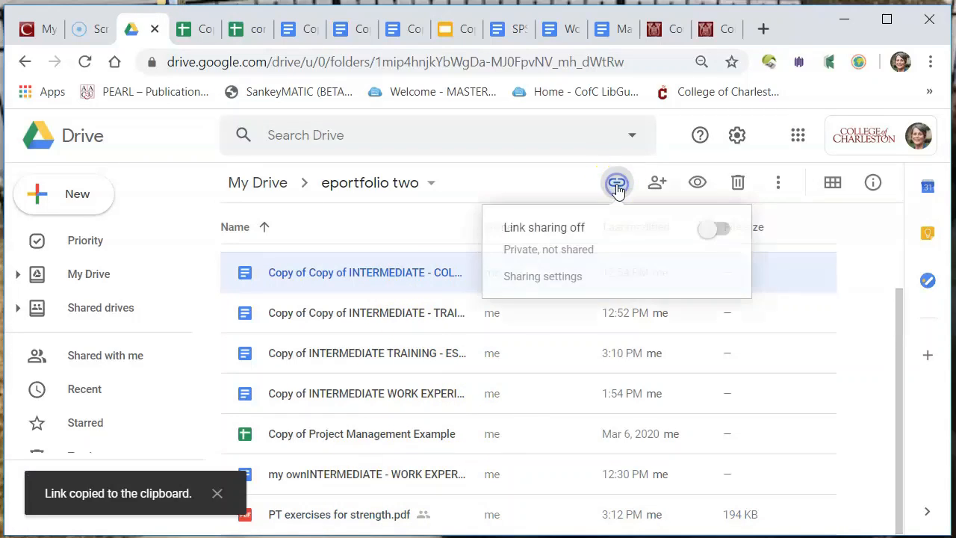
left_click(709, 229)
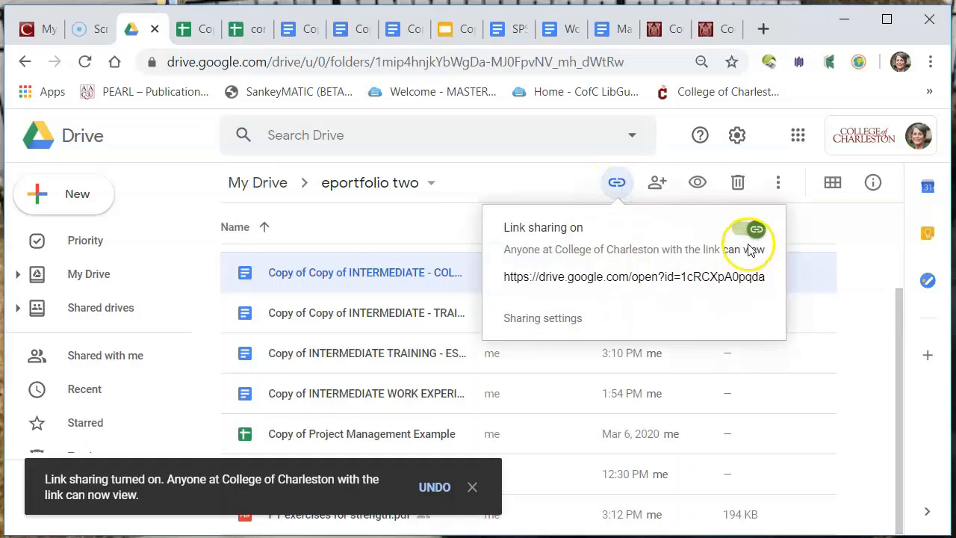
Set link sharing for "Copy of Copy of INTERMEDIATE - COL..." to "Anyone with the link" with view access, save it, and copy the link.
left_click(555, 319)
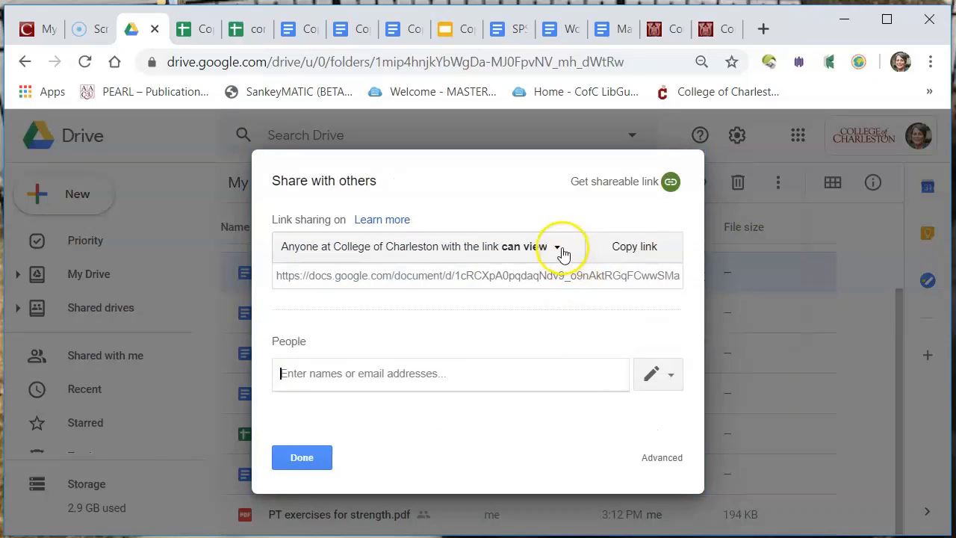
left_click(556, 247)
left_click(319, 388)
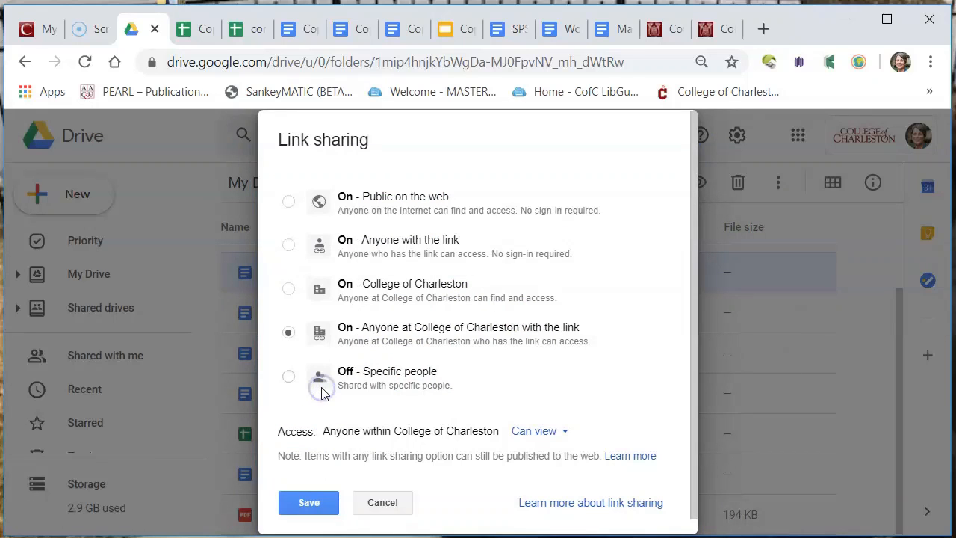
left_click(289, 245)
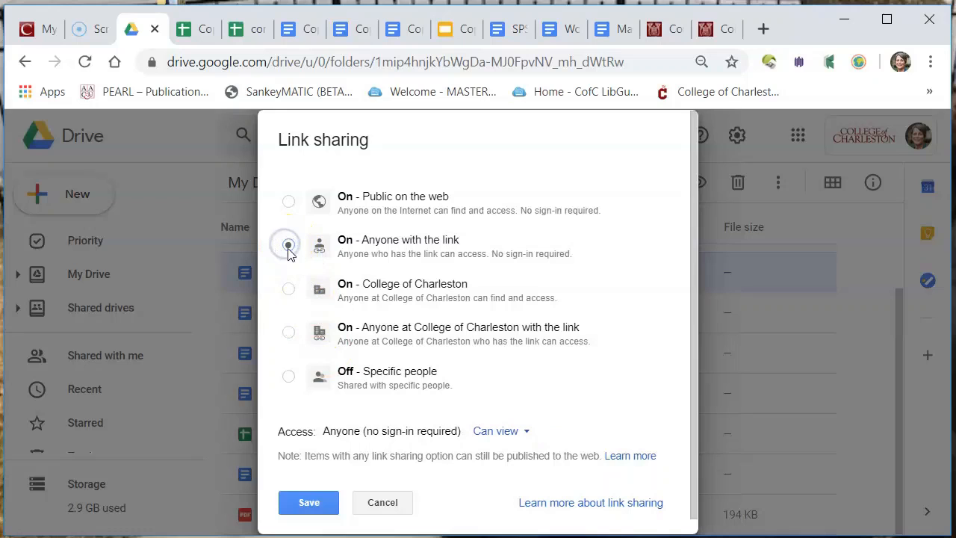
left_click(304, 508)
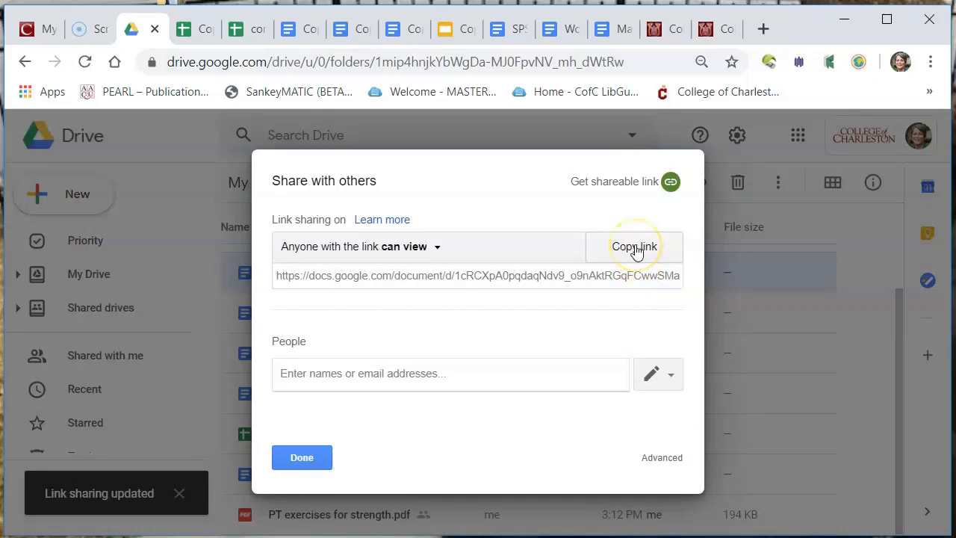
left_click(636, 252)
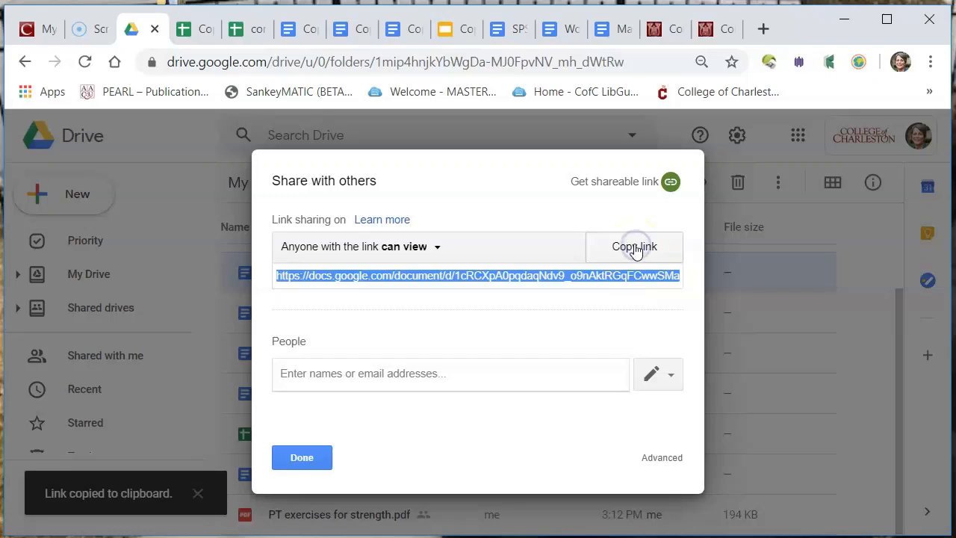
left_click(296, 455)
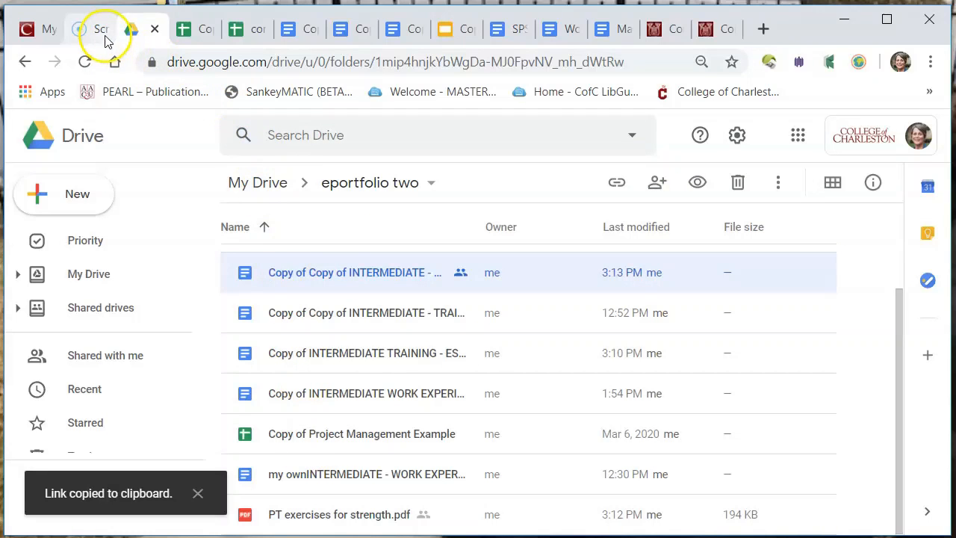
Return to the training document and apply the copied Drive link to the selected Professional Development bullet.
left_click(300, 29)
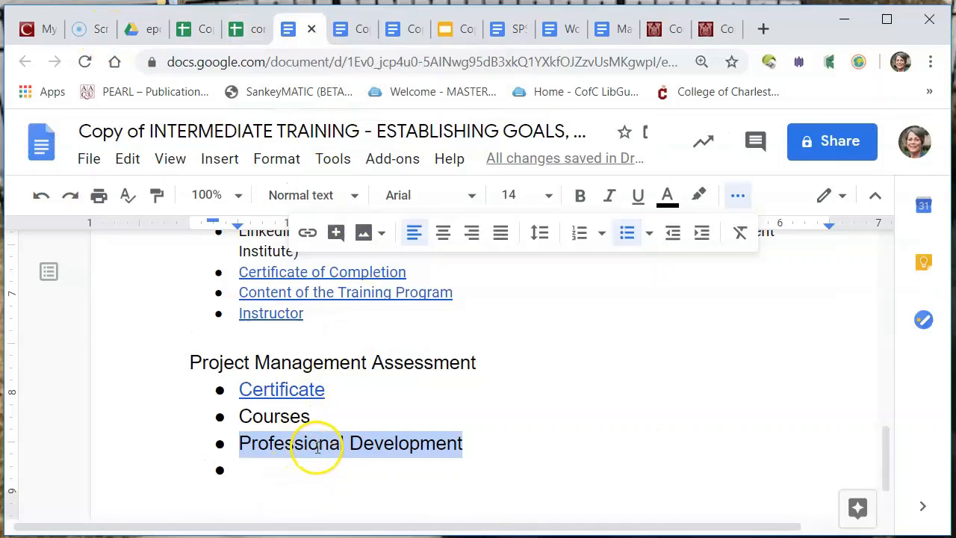
left_click(215, 160)
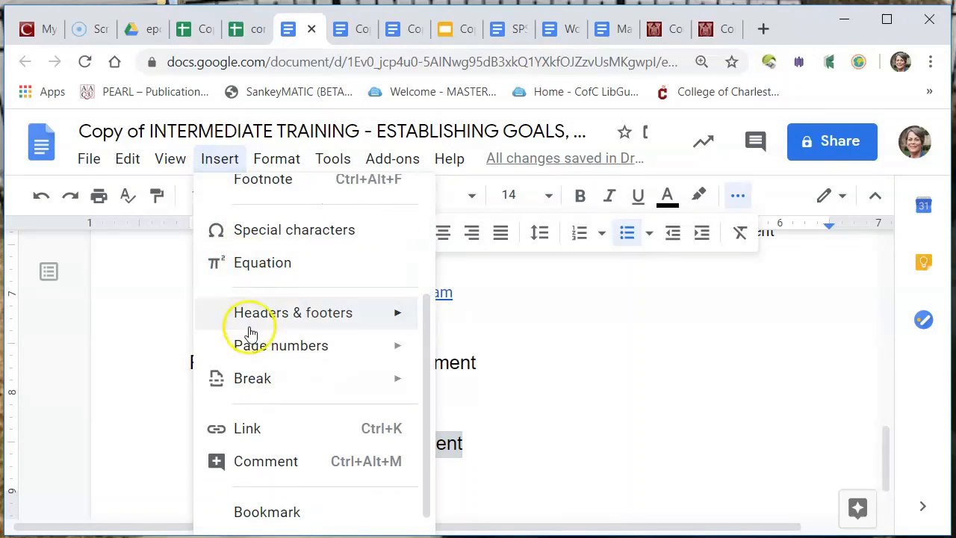
left_click(250, 429)
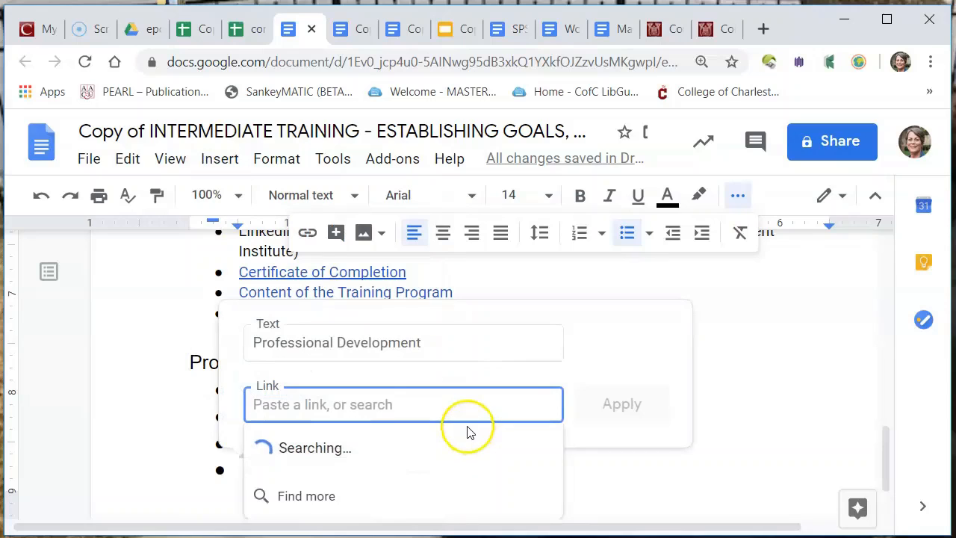
key("ctrl+v")
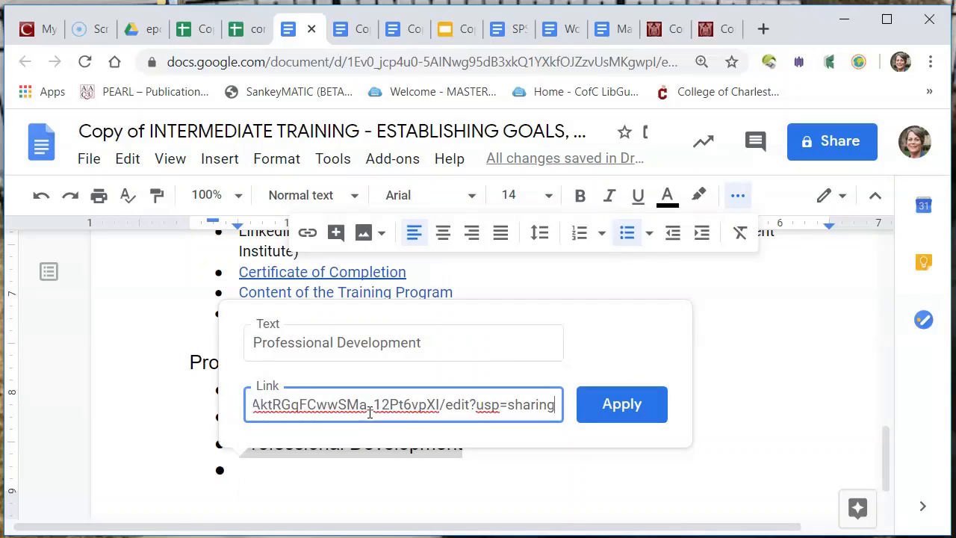
left_click(608, 402)
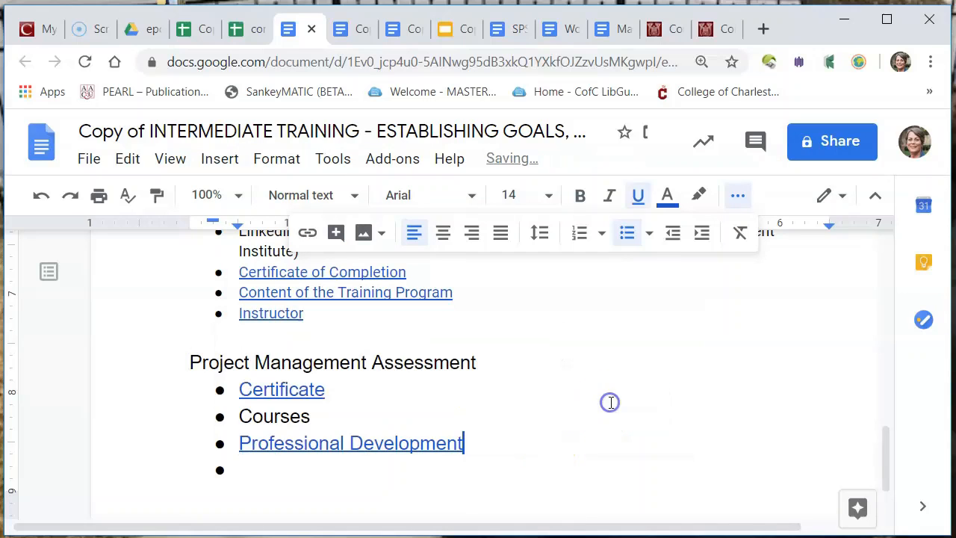